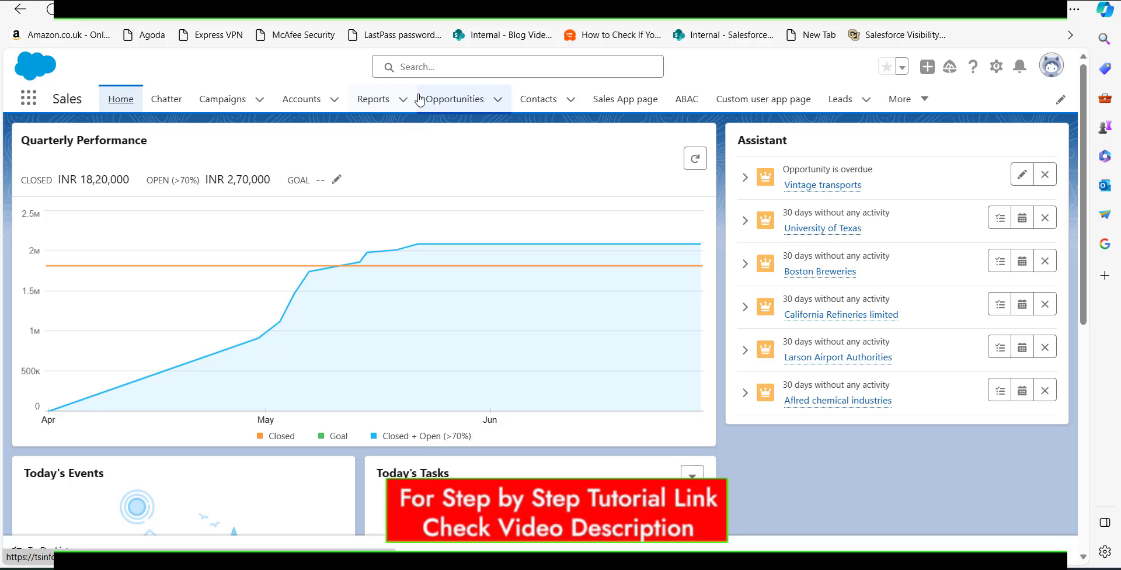
# - Open the Reports page by searching 'Report' in the App Launcher
pyautogui.click(26, 98)
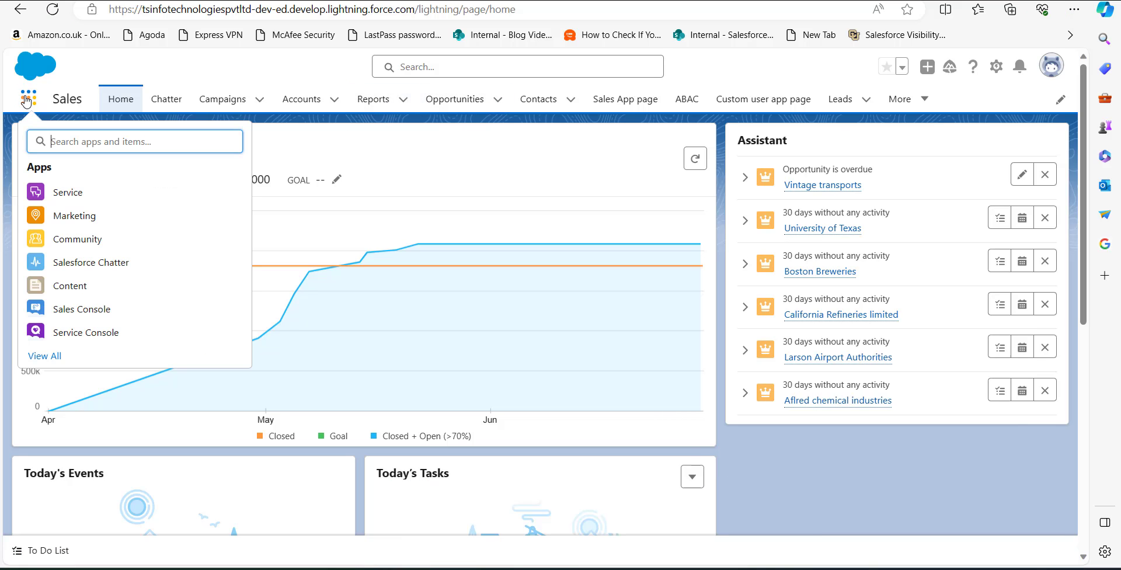
pyautogui.write('Repo')
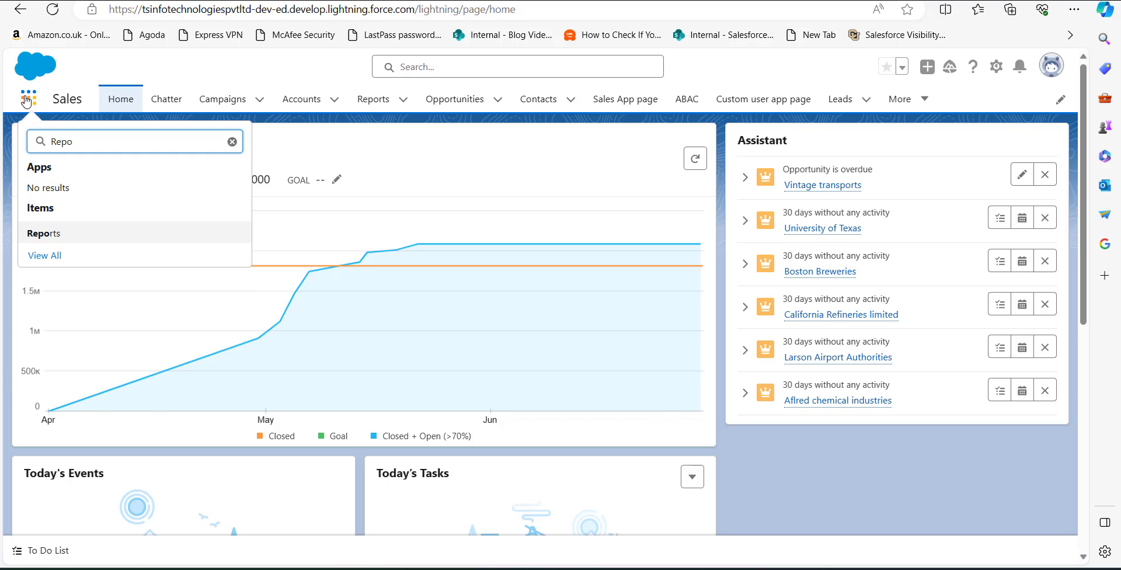
pyautogui.write('rt')
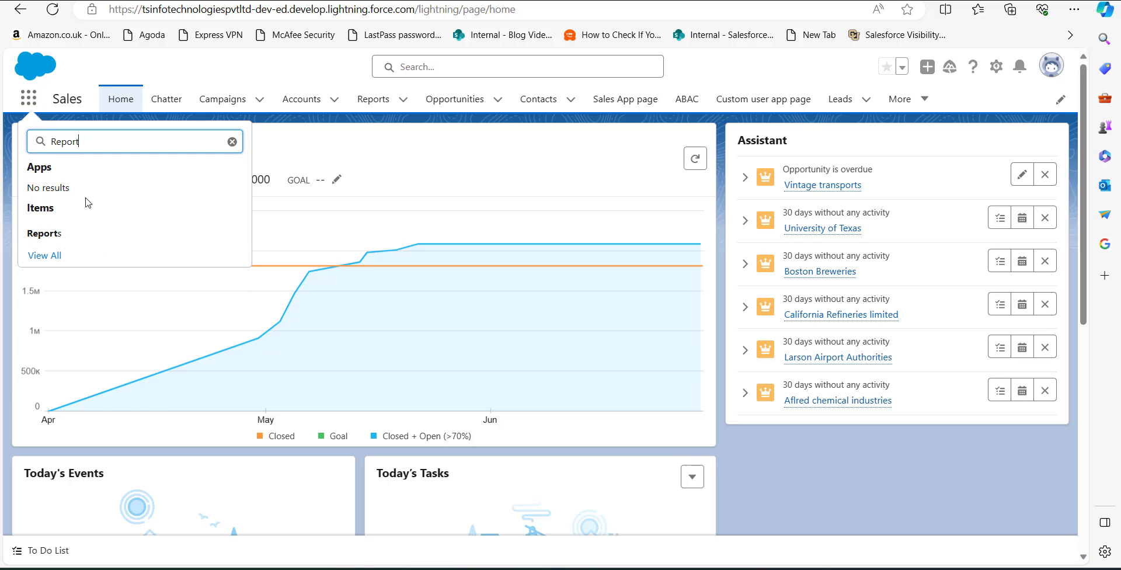
pyautogui.click(84, 234)
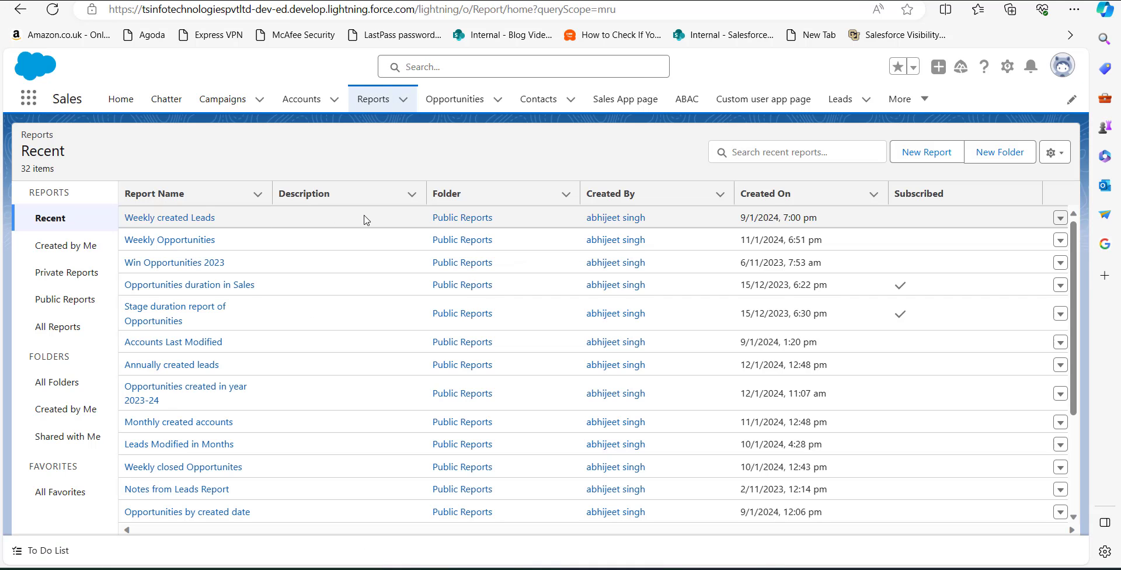
# - Start a new report using the Cases report type
pyautogui.click(944, 156)
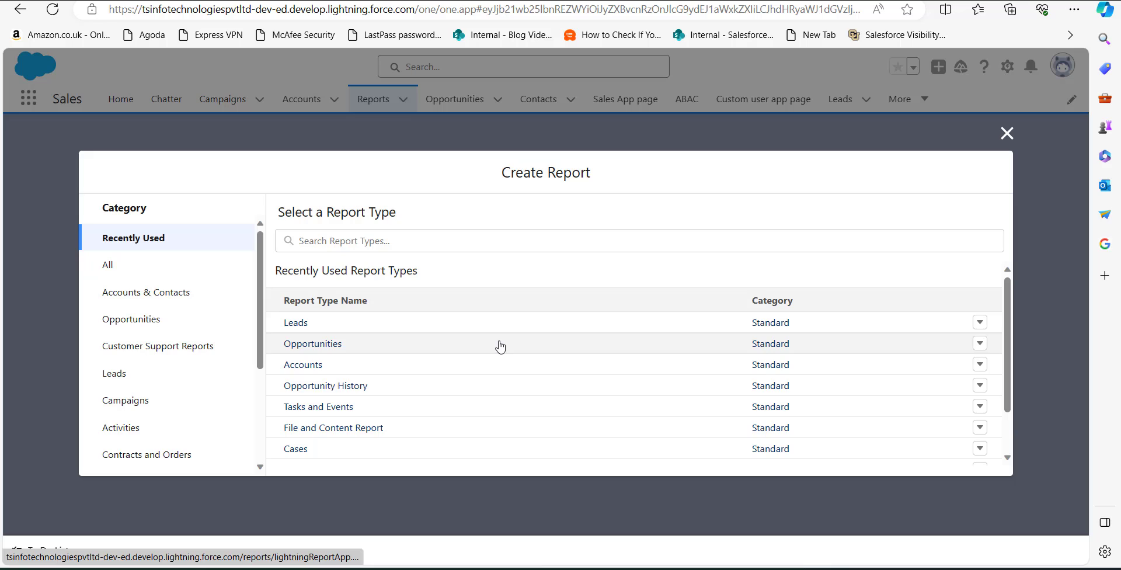
pyautogui.scroll(-2, 501, 346)
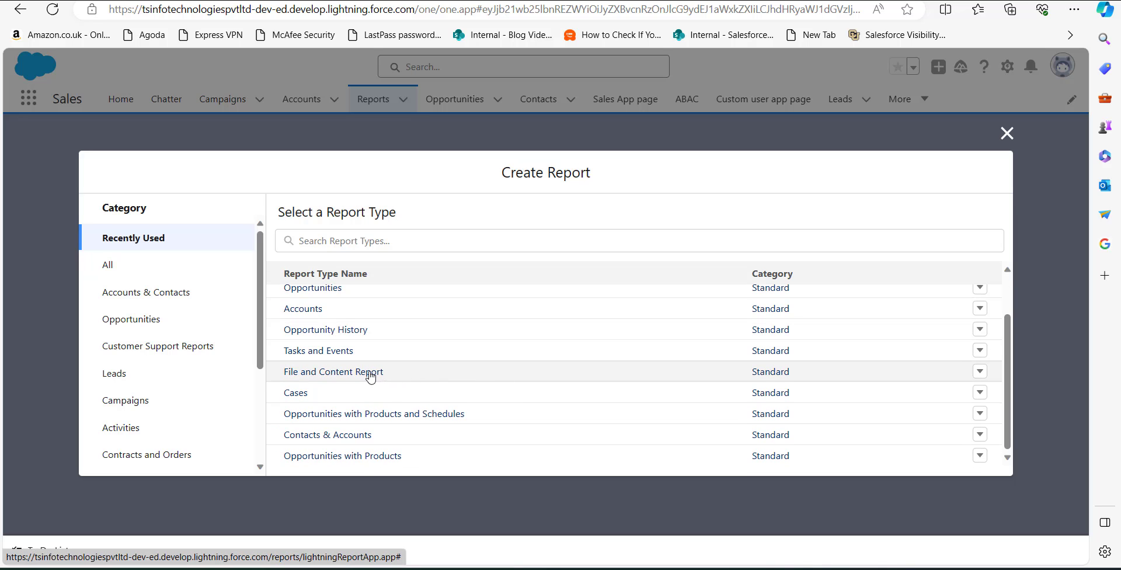
pyautogui.click(298, 395)
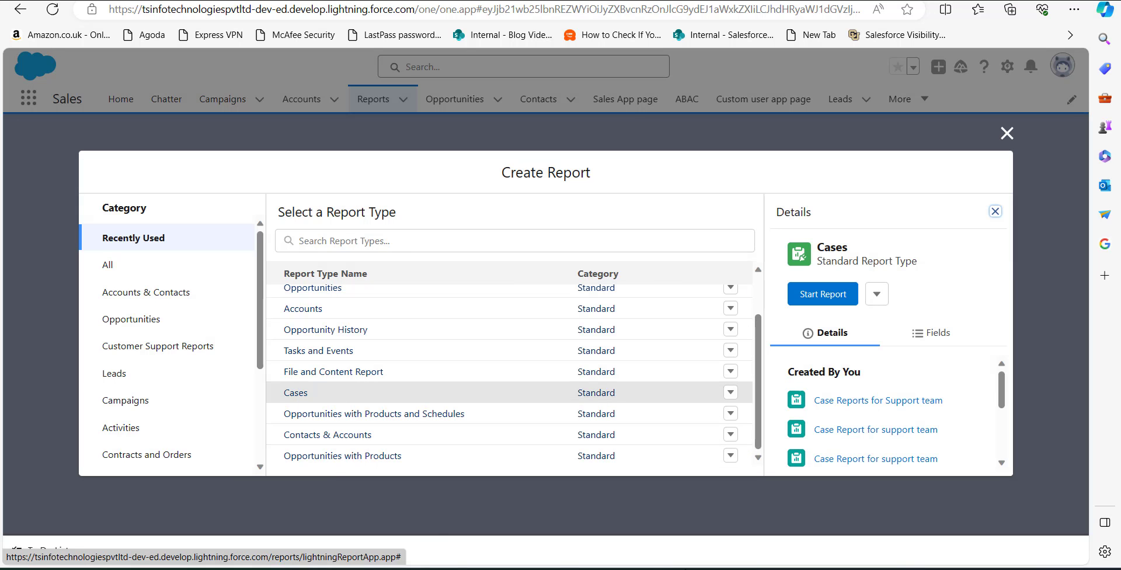
pyautogui.click(827, 295)
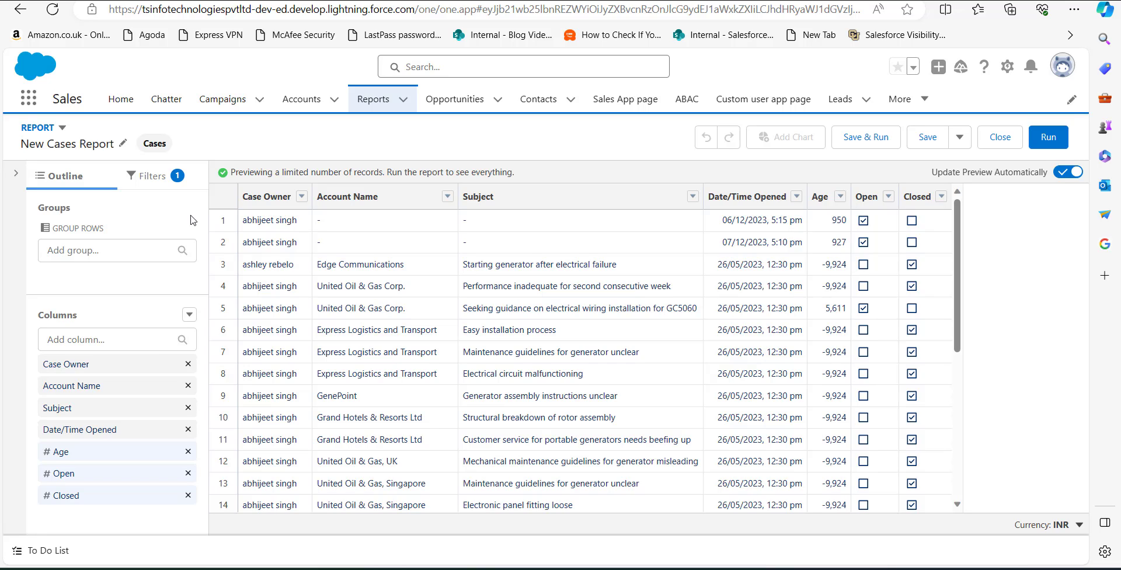
# - Set the Opened Date filter range to Current and Previous FY
pyautogui.click(153, 183)
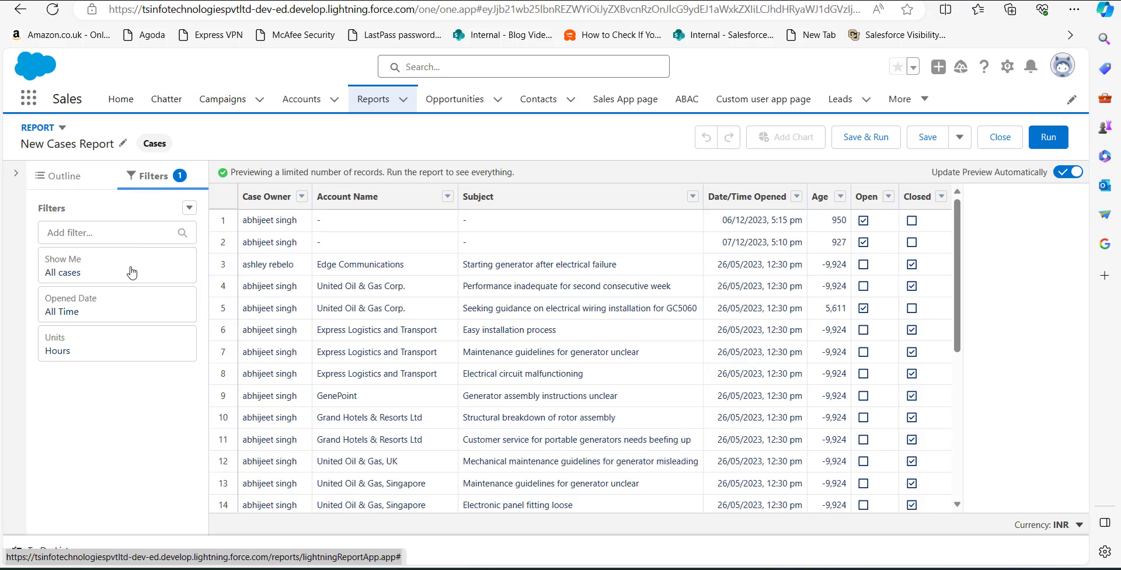
pyautogui.click(100, 315)
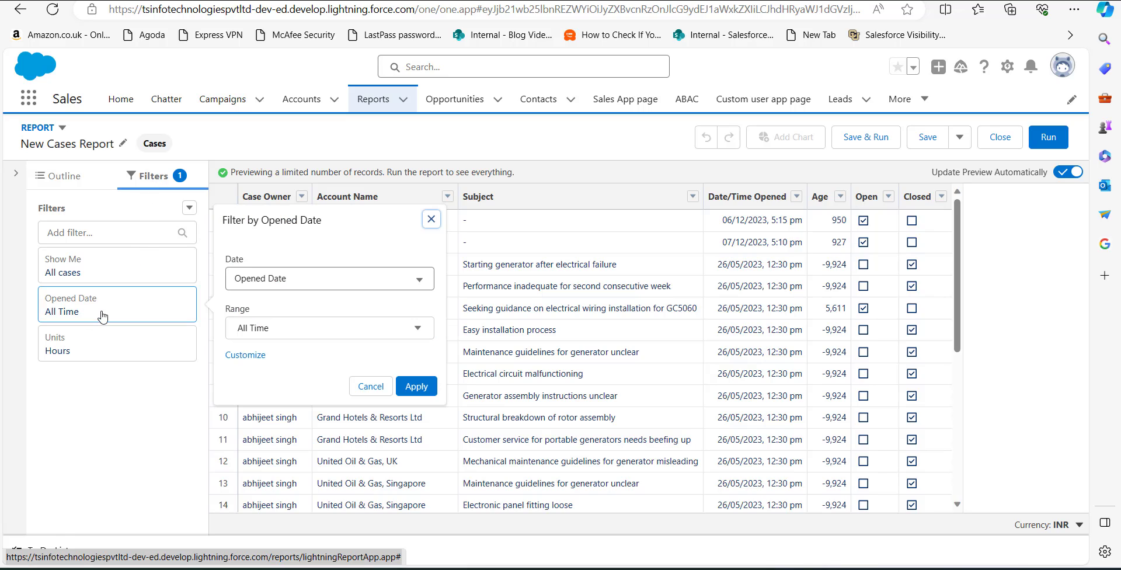
pyautogui.click(369, 337)
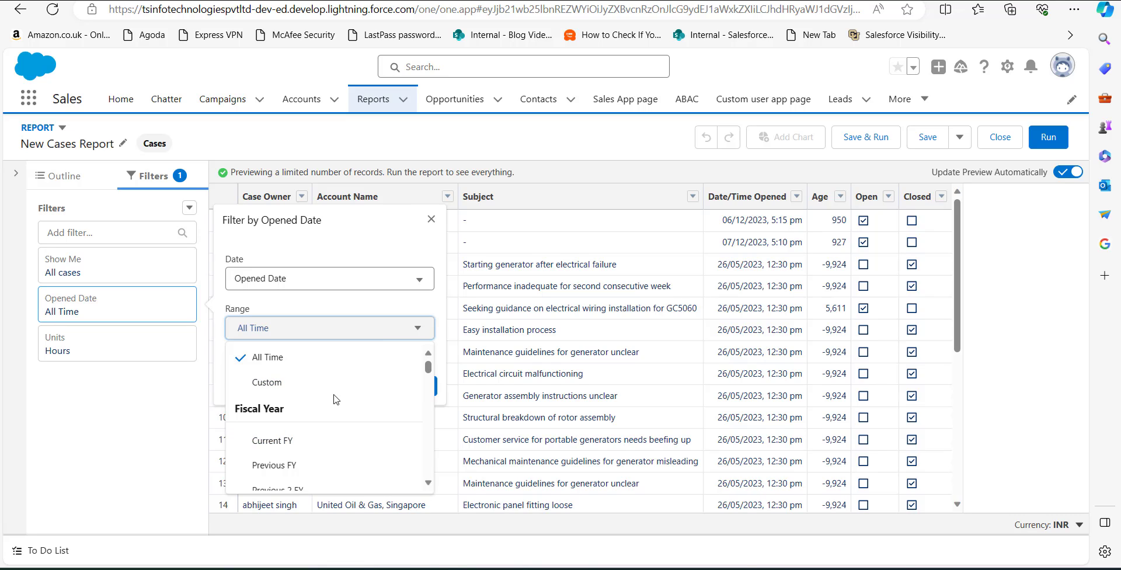
pyautogui.scroll(-1, 342, 397)
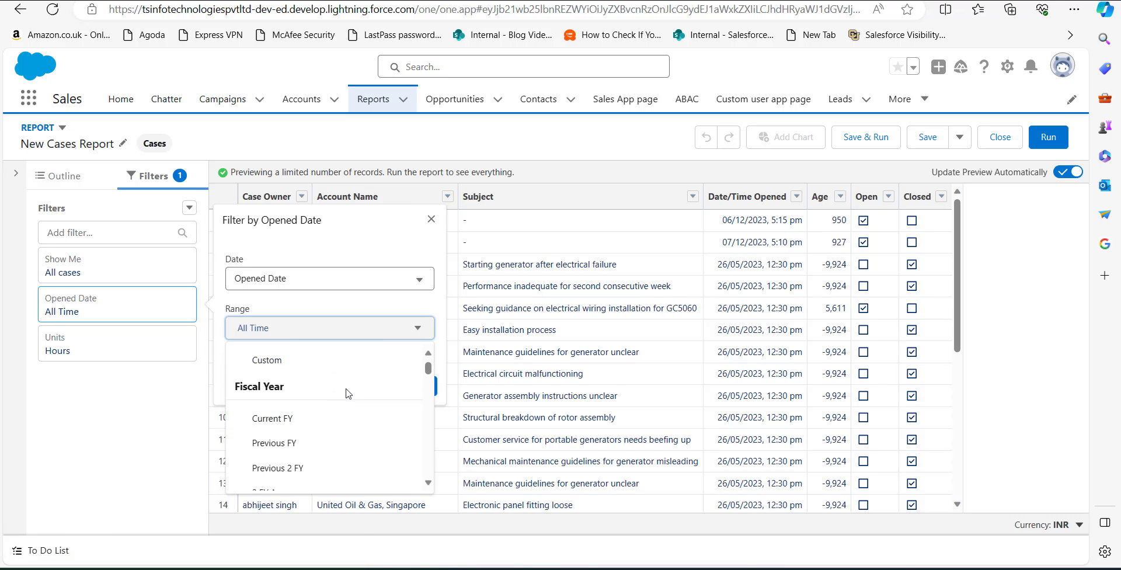
pyautogui.scroll(-2, 346, 393)
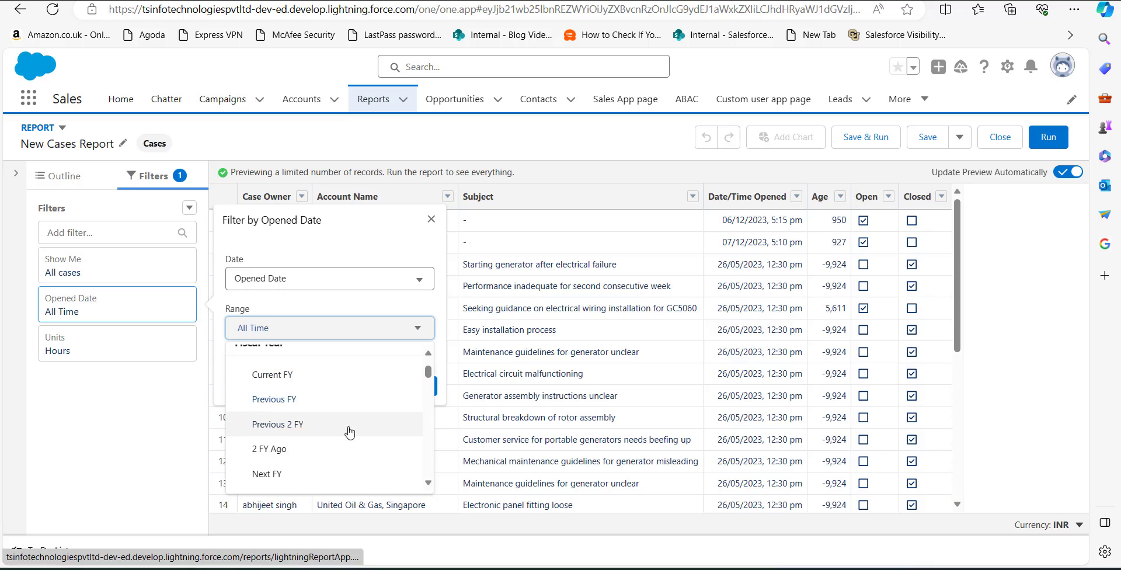
pyautogui.scroll(-2, 351, 438)
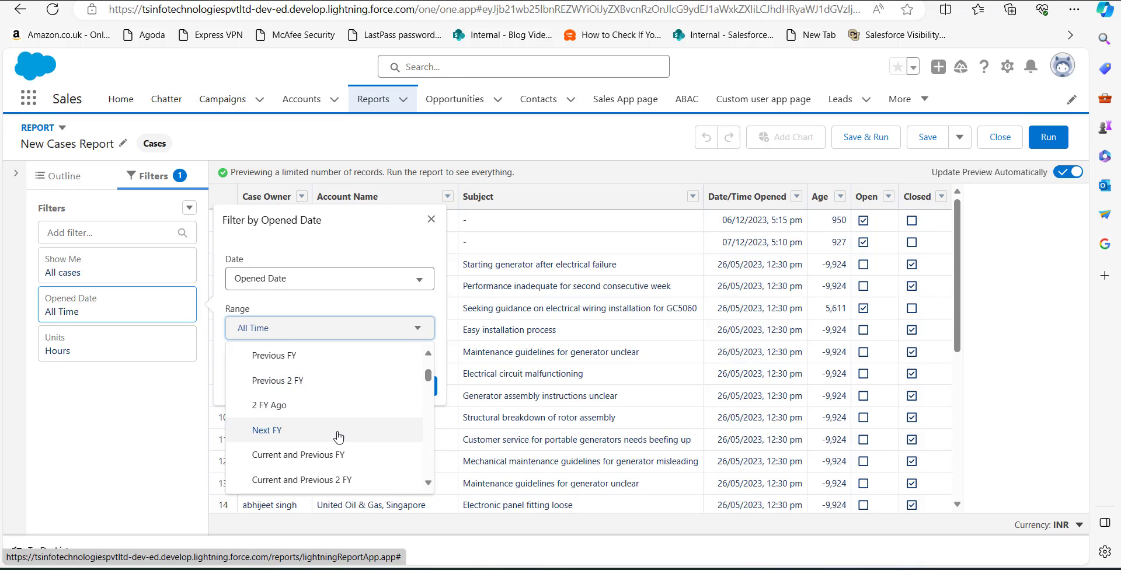
pyautogui.click(338, 455)
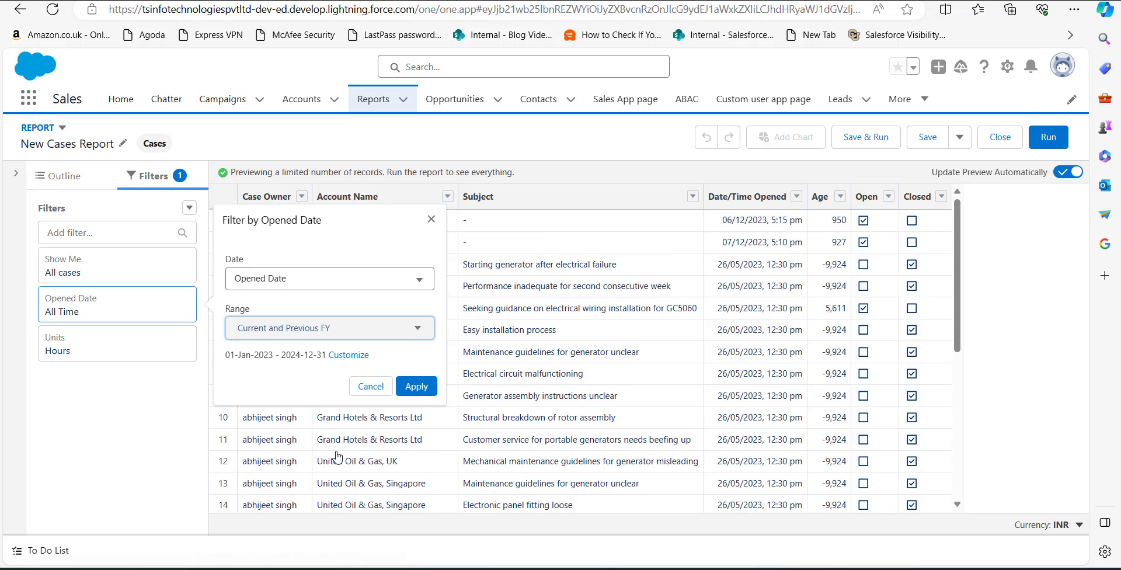
pyautogui.click(416, 386)
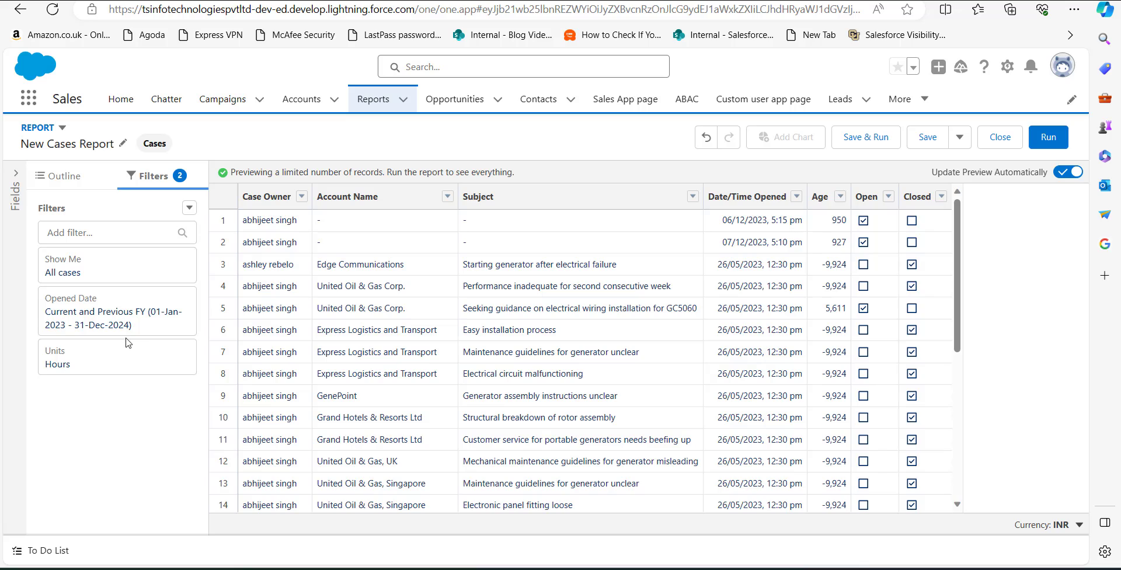
# - Keep the Units filter as Hours and return to the report Outline
pyautogui.click(124, 362)
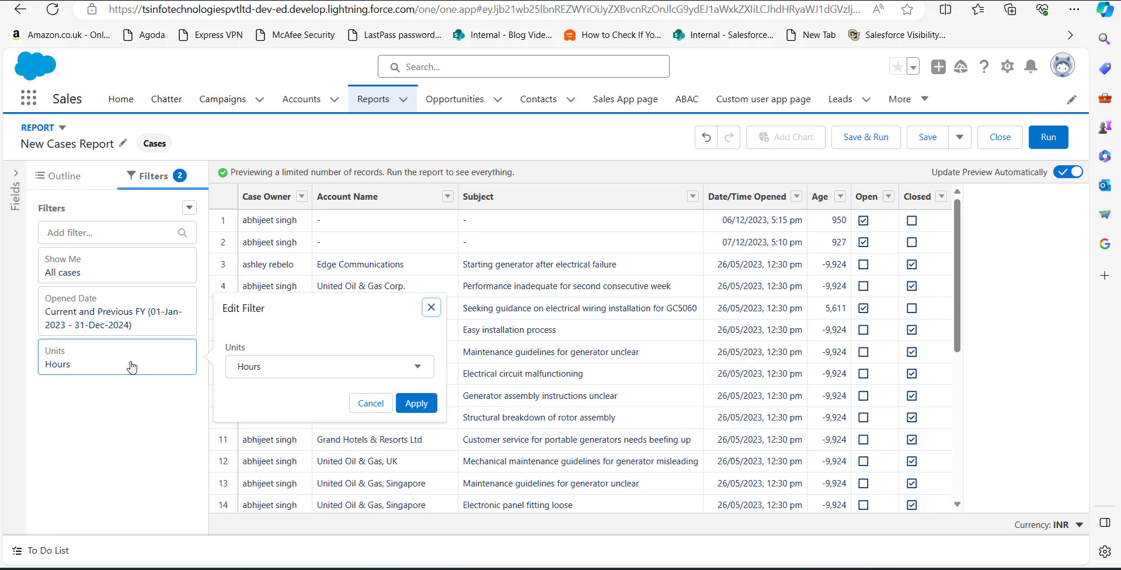
pyautogui.click(426, 408)
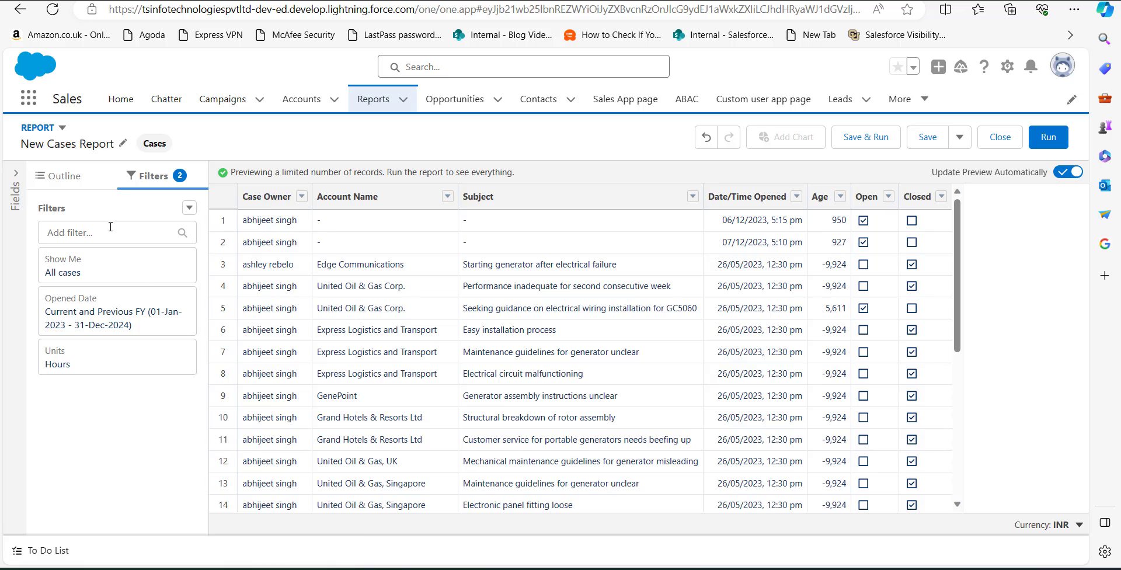
pyautogui.click(57, 178)
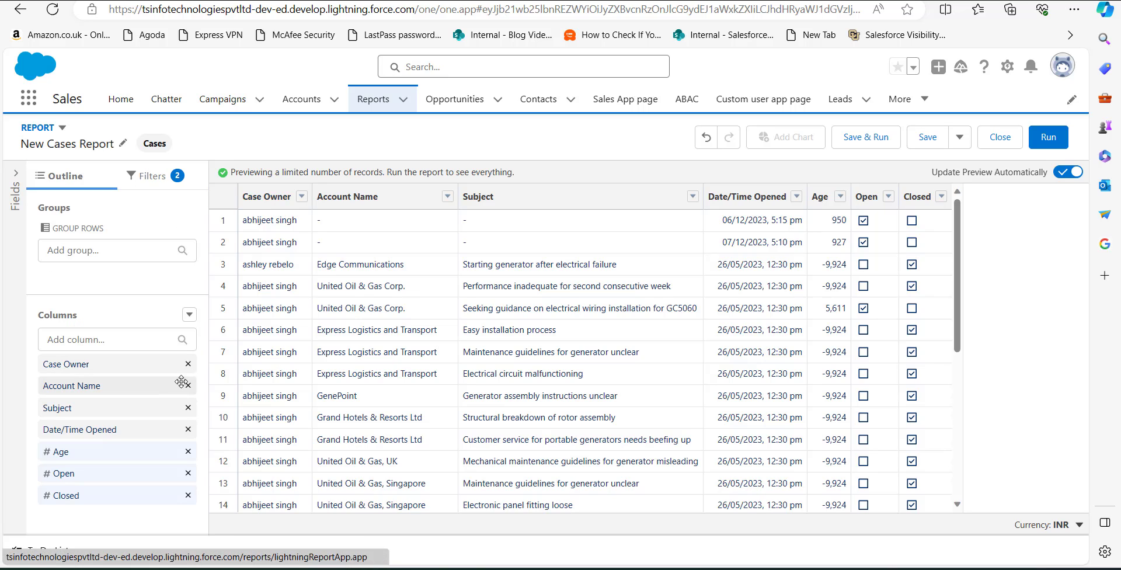
# - Drop Case Owner, group rows by Case Reason descending, and add a record-count bar chart
pyautogui.click(187, 363)
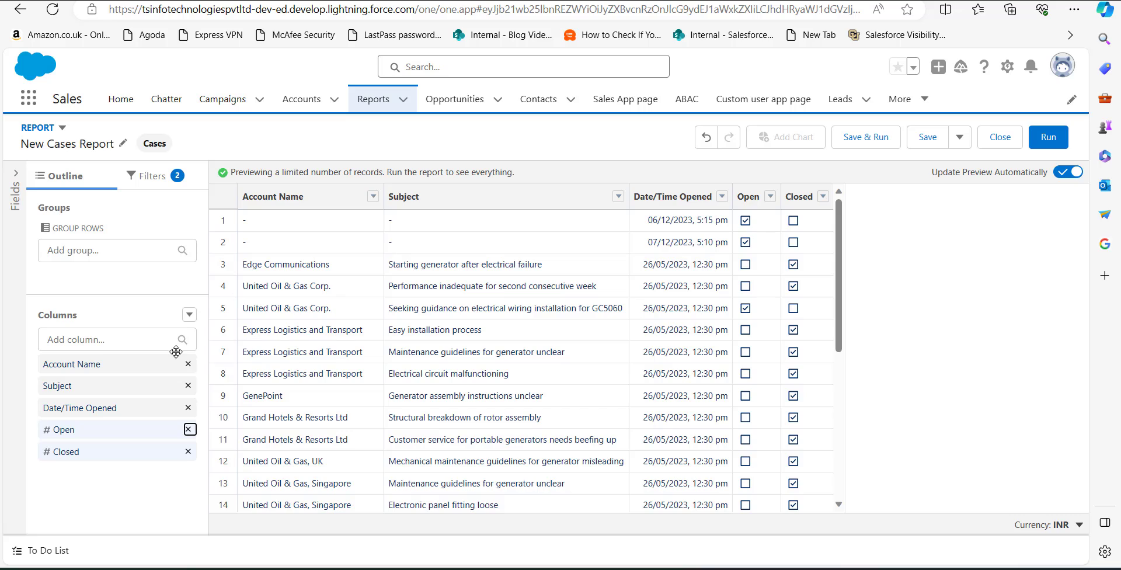
pyautogui.click(83, 257)
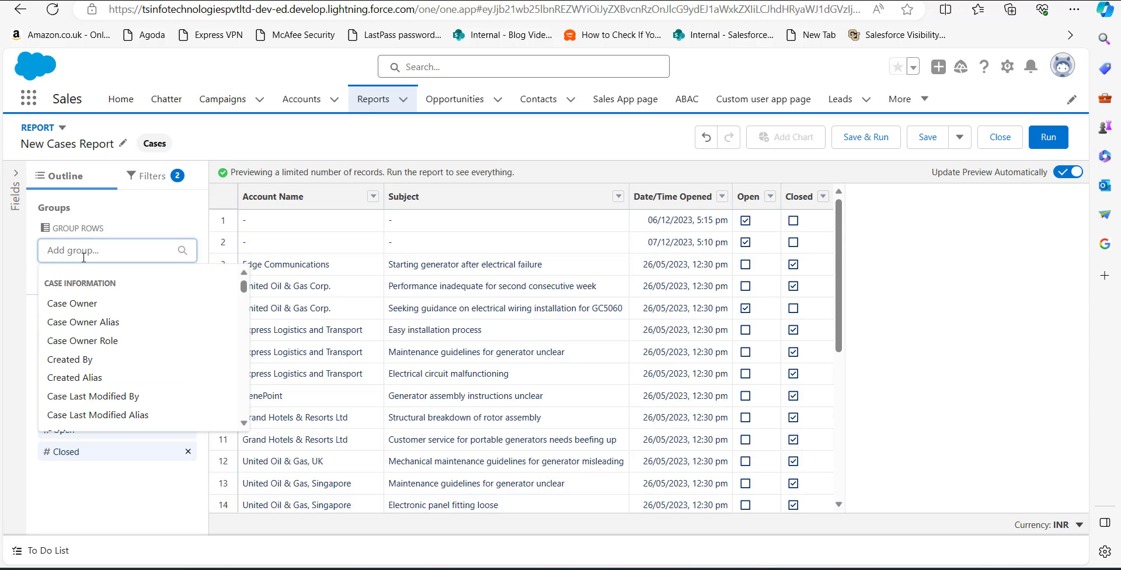
pyautogui.write('Case re')
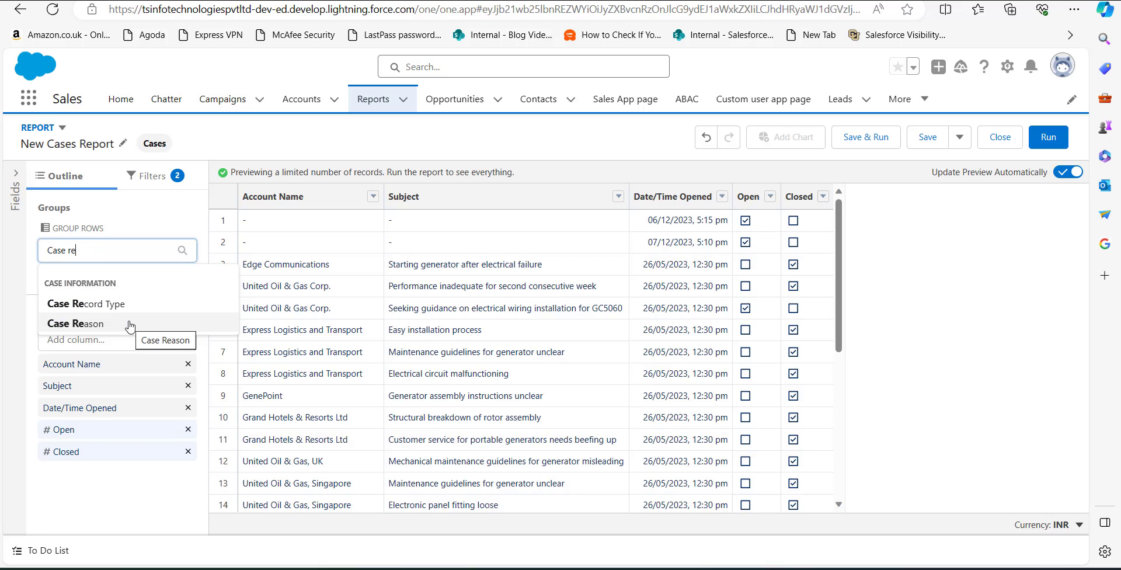
pyautogui.click(130, 325)
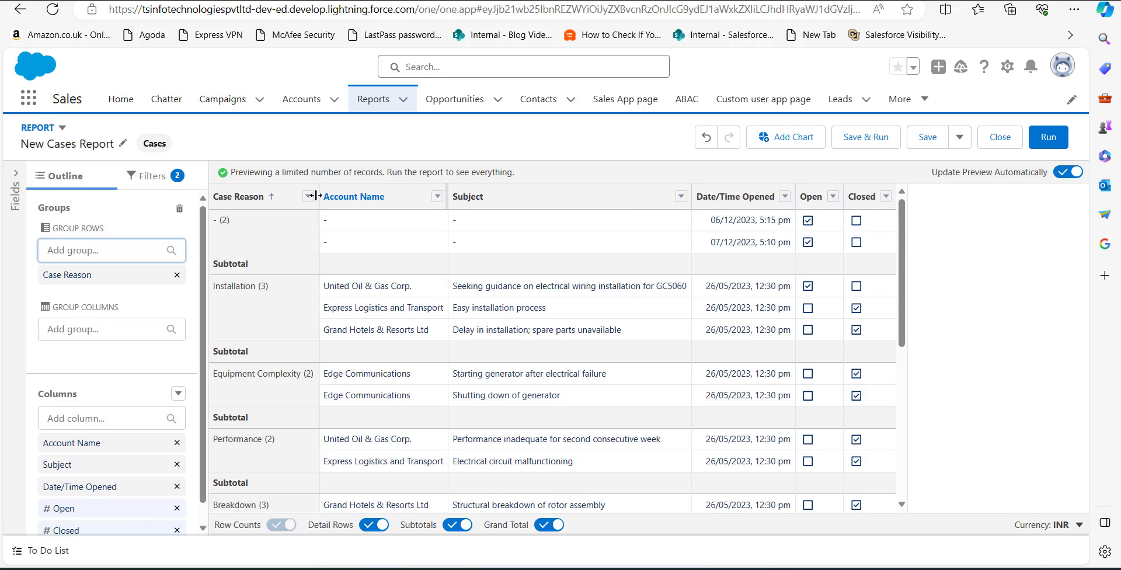
pyautogui.click(281, 200)
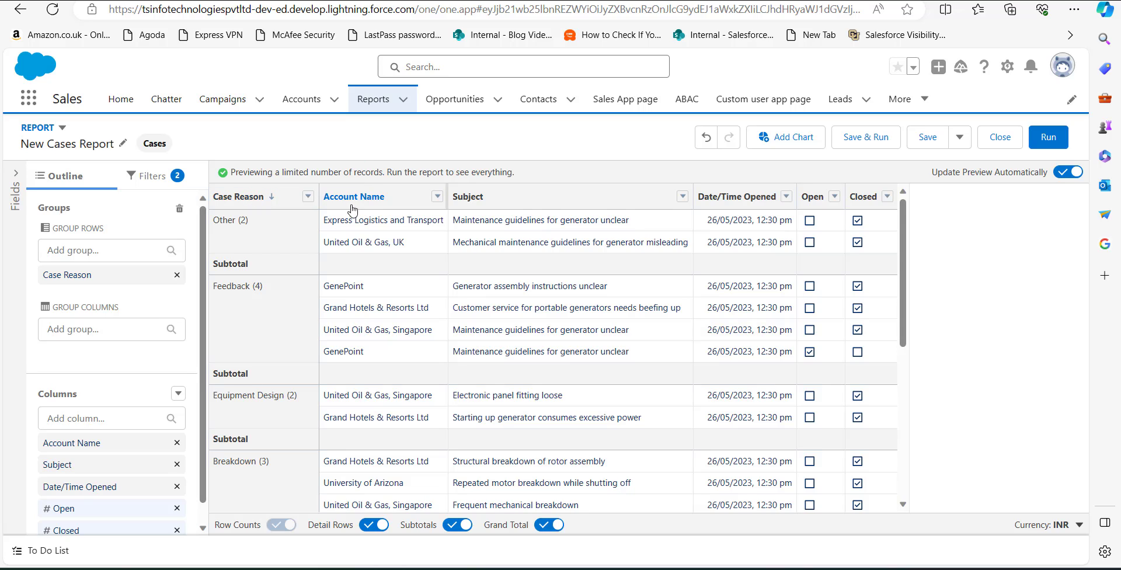
pyautogui.click(780, 137)
pyautogui.moveTo(754, 324)
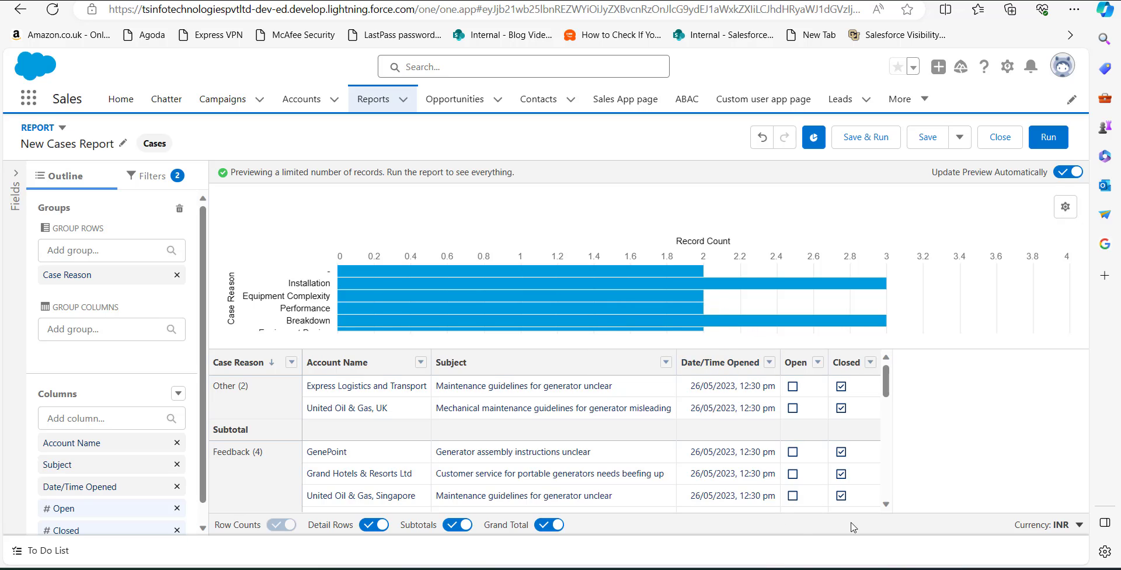
# - Save & Run the report with the name 'Annual Case status'
pyautogui.click(875, 151)
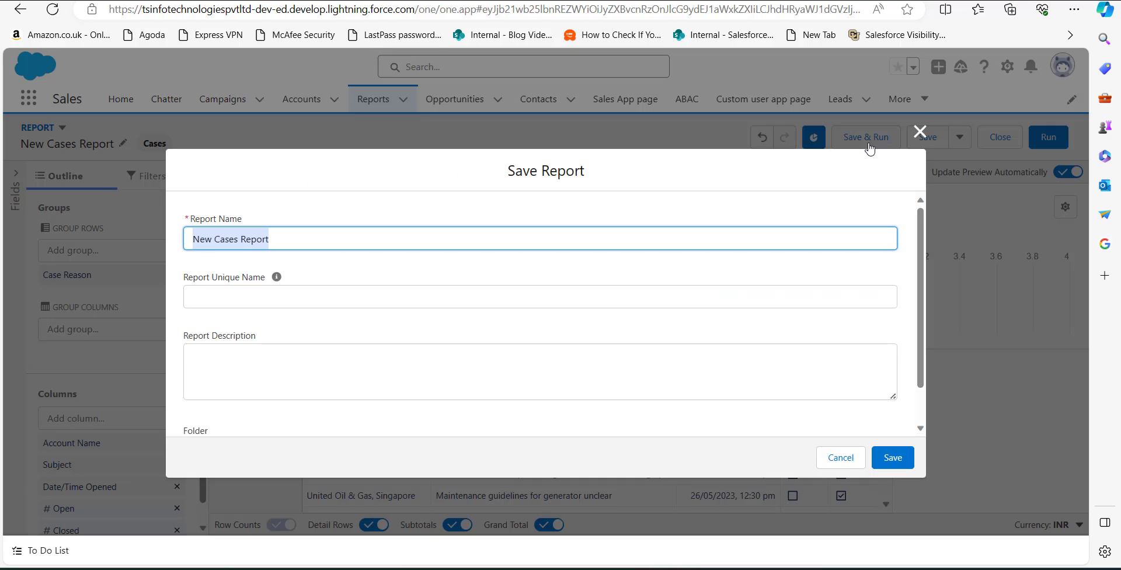
pyautogui.click(436, 238)
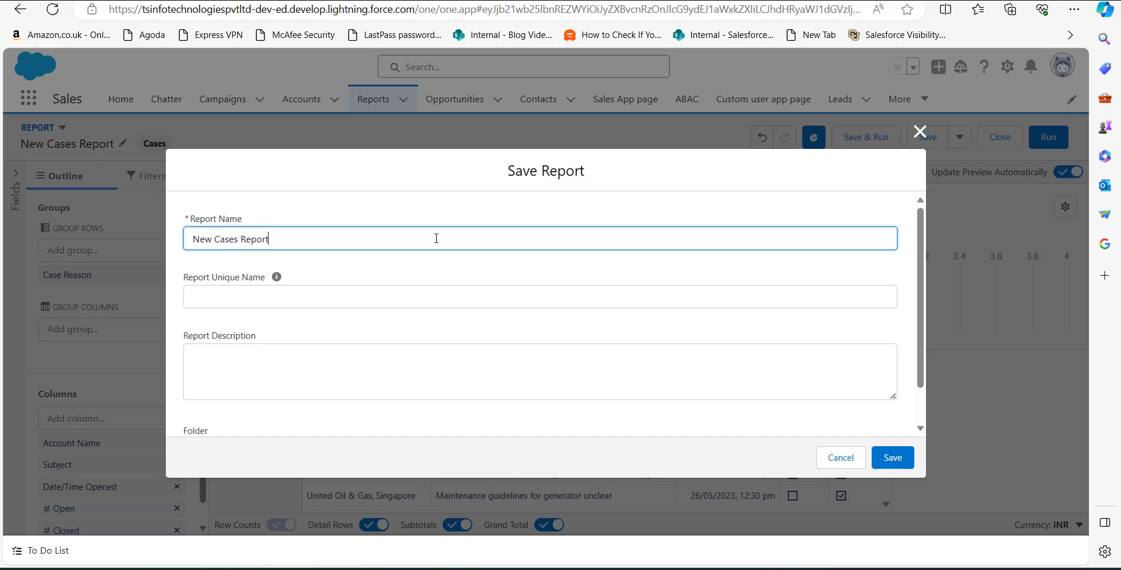
pyautogui.hotkey('ctrl', 'a')
pyautogui.write('Annual Case status')
pyautogui.click(358, 291)
# - Choose the Public Reports folder and save the report
pyautogui.scroll(-2, 323, 333)
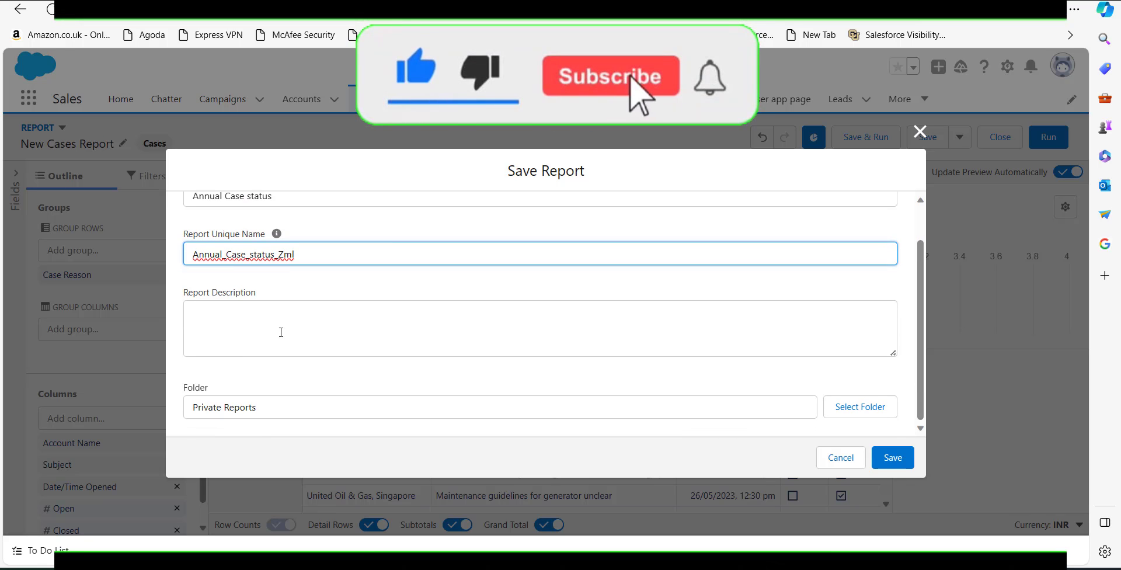
pyautogui.click(854, 416)
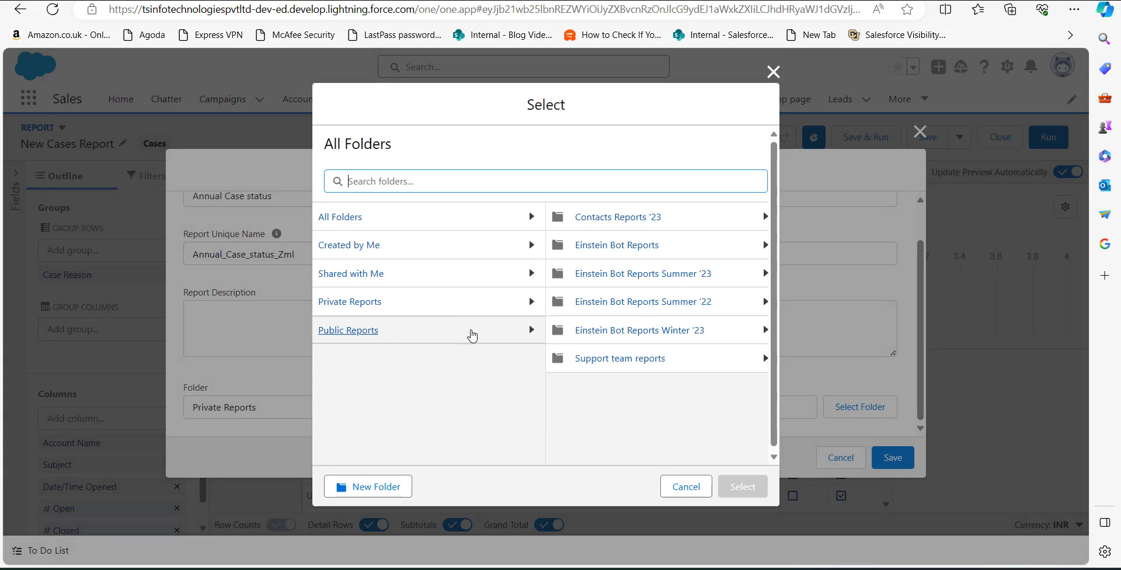
pyautogui.click(372, 331)
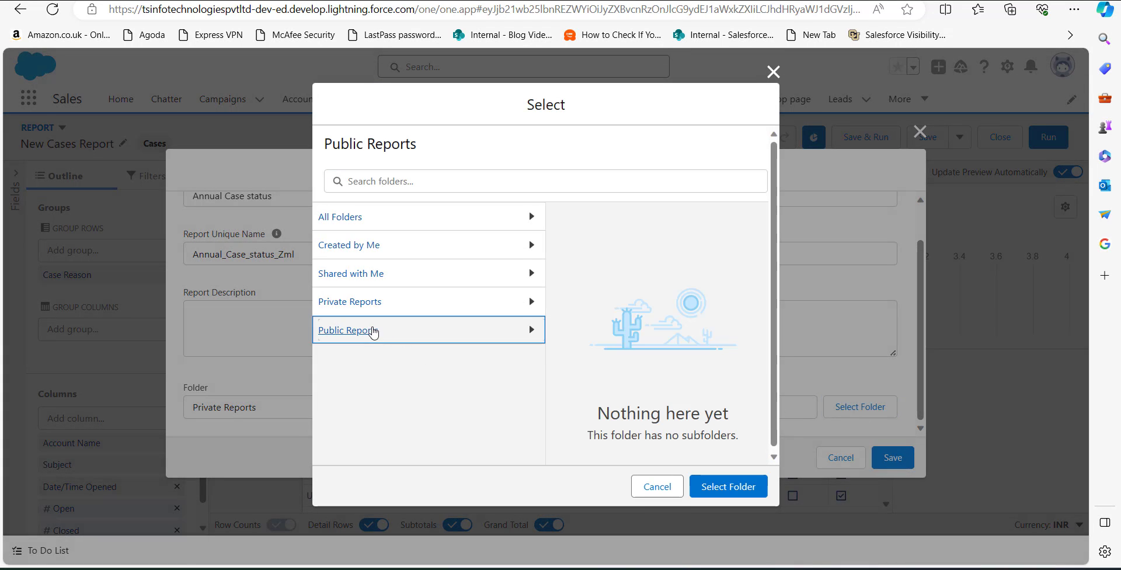
pyautogui.click(739, 487)
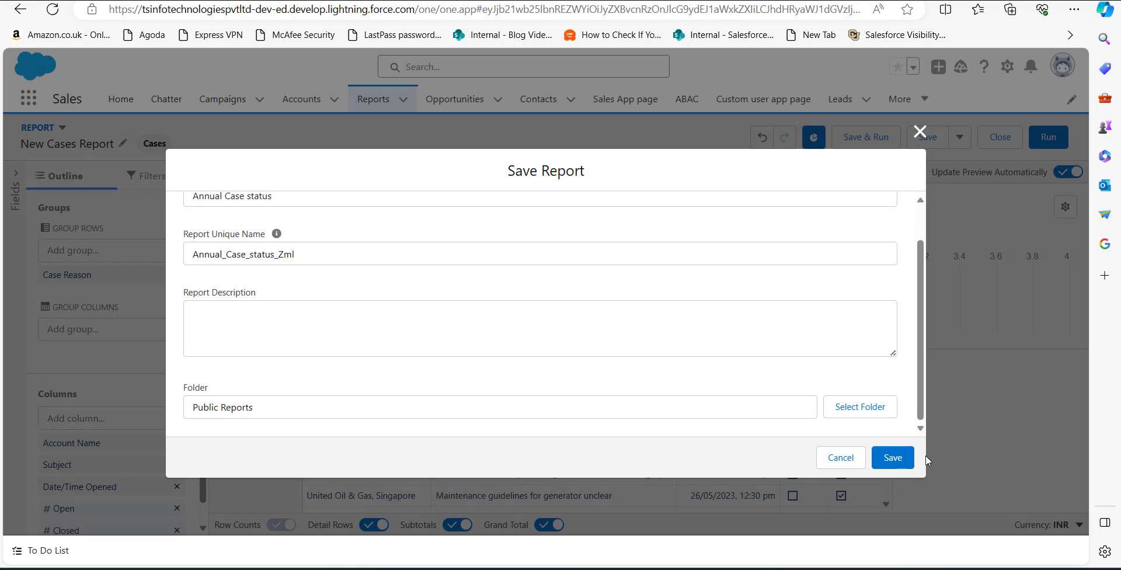
pyautogui.click(905, 459)
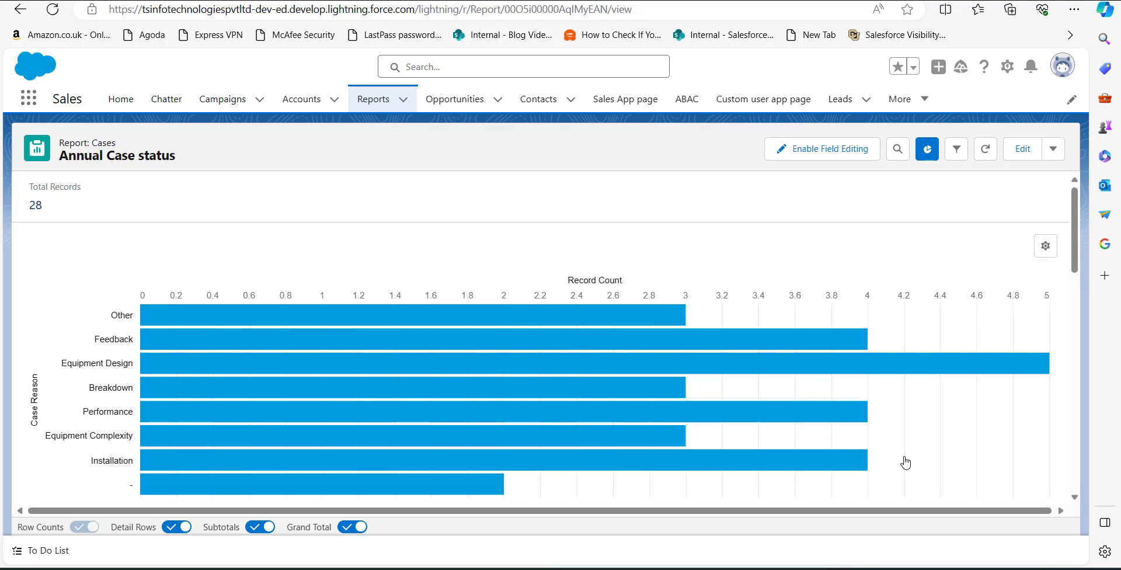
# - Scroll through the saved Annual Case status report's bar chart and grouped table
pyautogui.moveTo(779, 416)
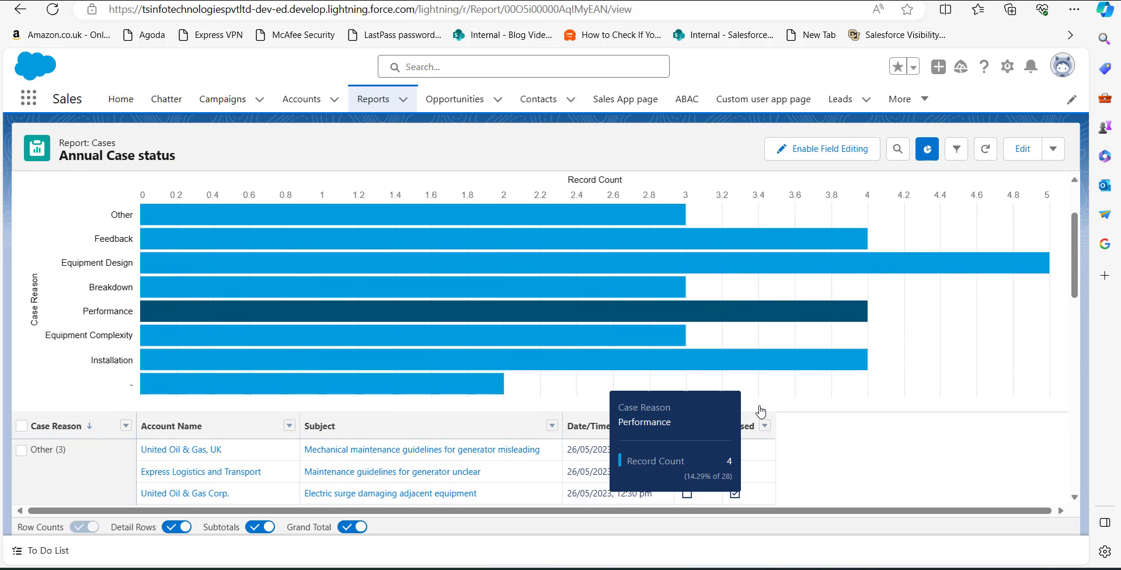
pyautogui.scroll(-3, 759, 413)
pyautogui.scroll(-2, 760, 411)
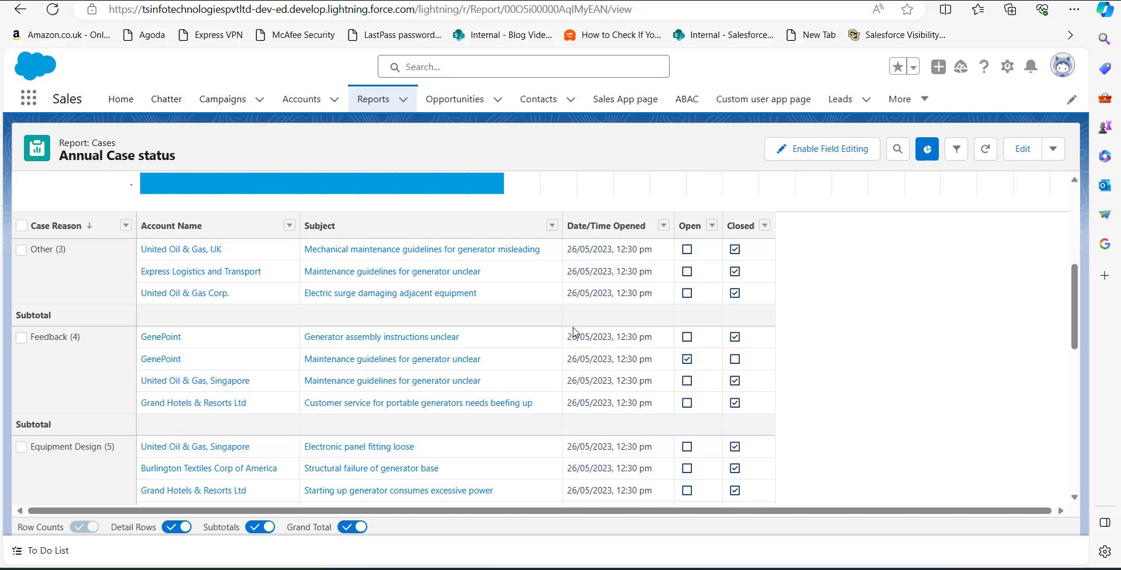
pyautogui.scroll(-1, 574, 331)
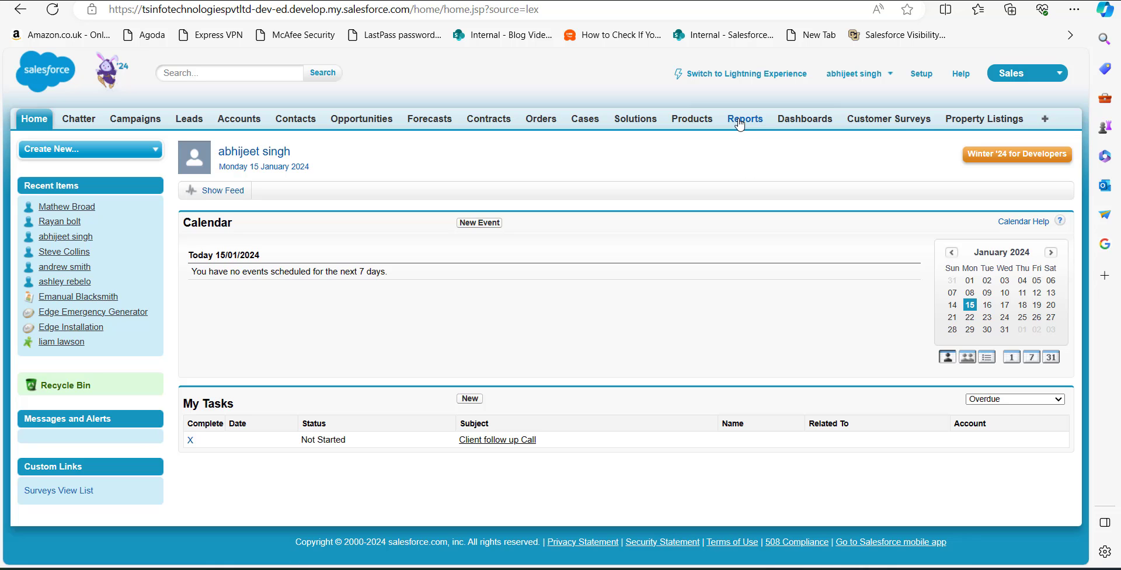
# - In Classic Reports, create a new Cases report from Customer Support Reports
pyautogui.click(739, 123)
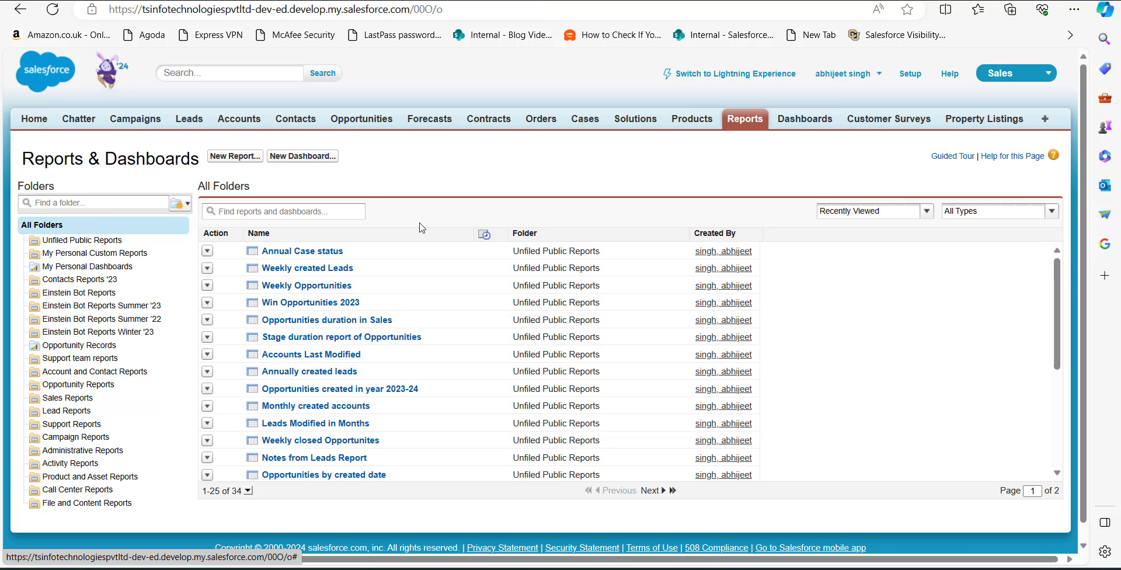
pyautogui.click(237, 158)
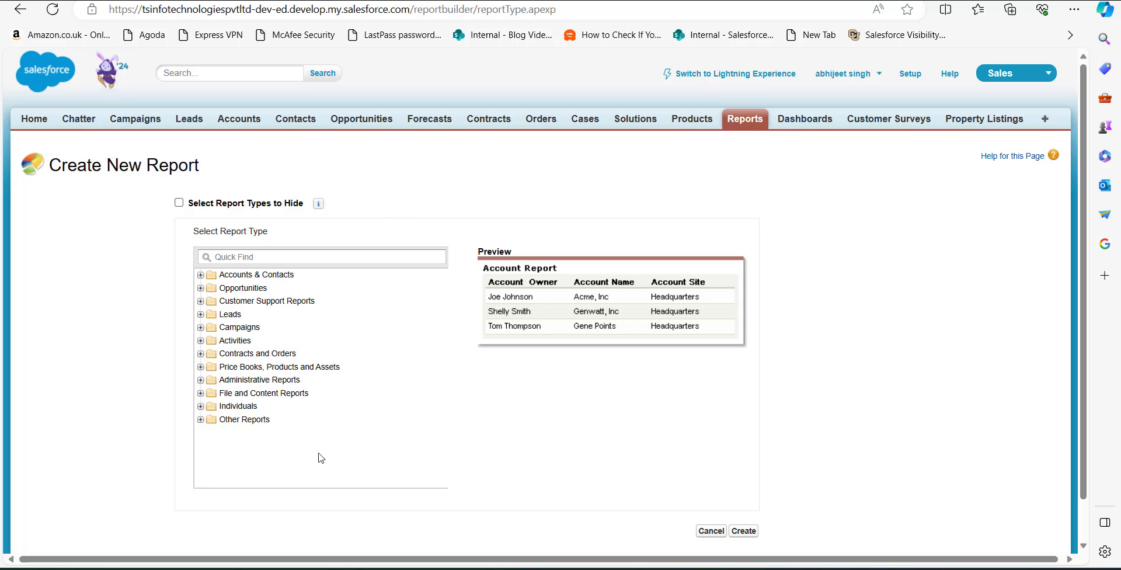
pyautogui.click(201, 302)
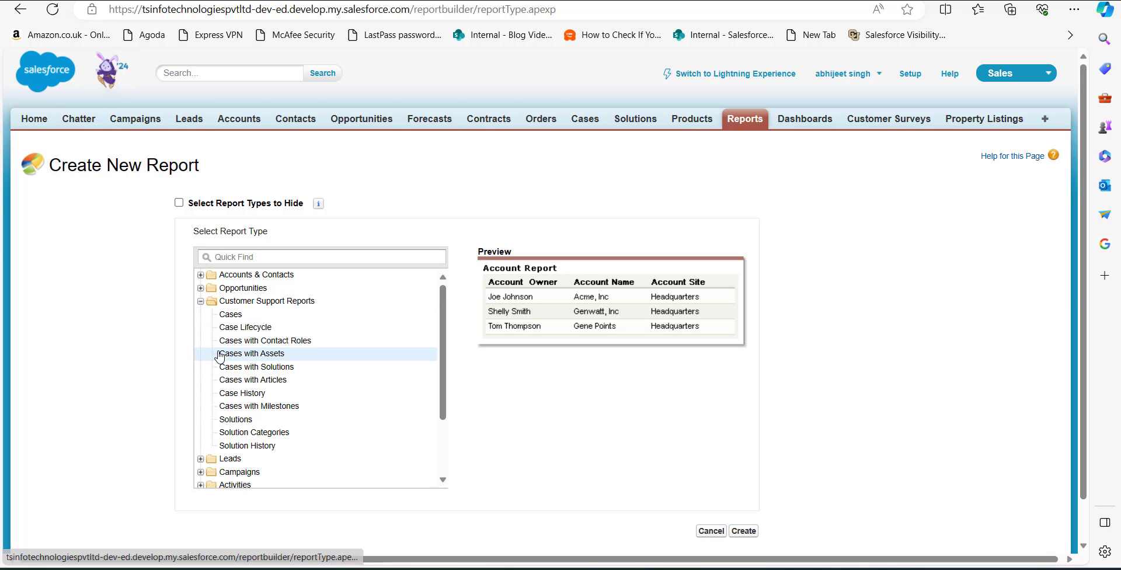
pyautogui.click(252, 314)
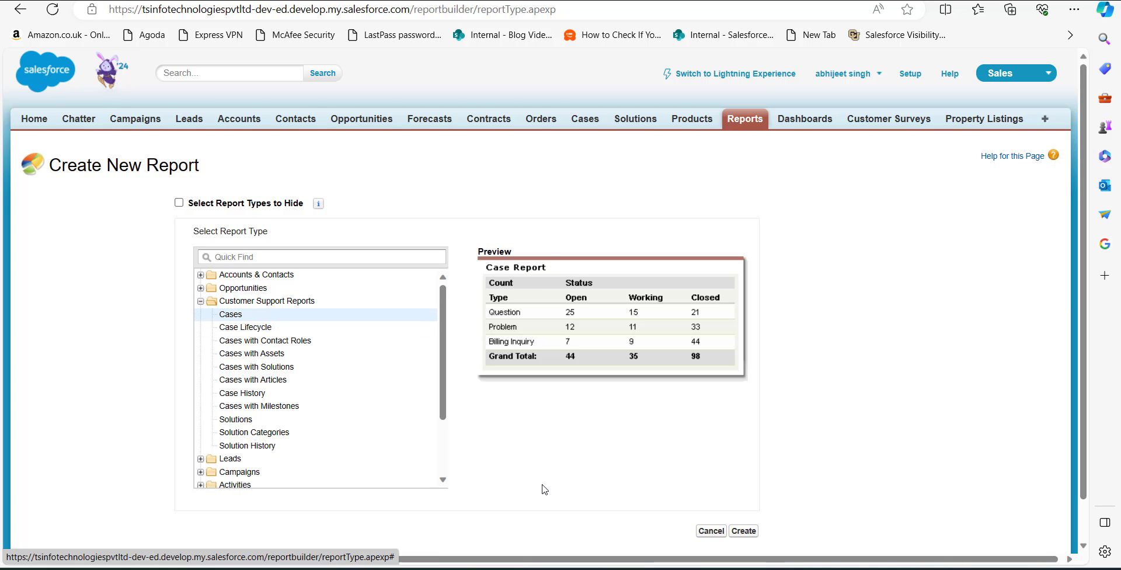
pyautogui.click(743, 531)
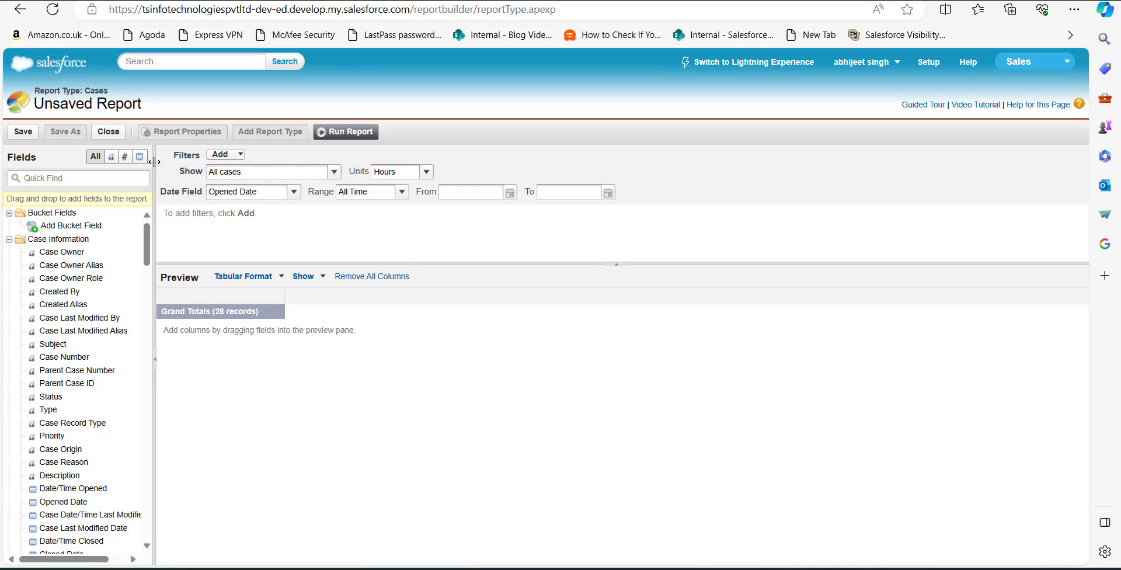
# - Set the report to show All cases, Opened Date over All Time, in Hours
pyautogui.click(334, 172)
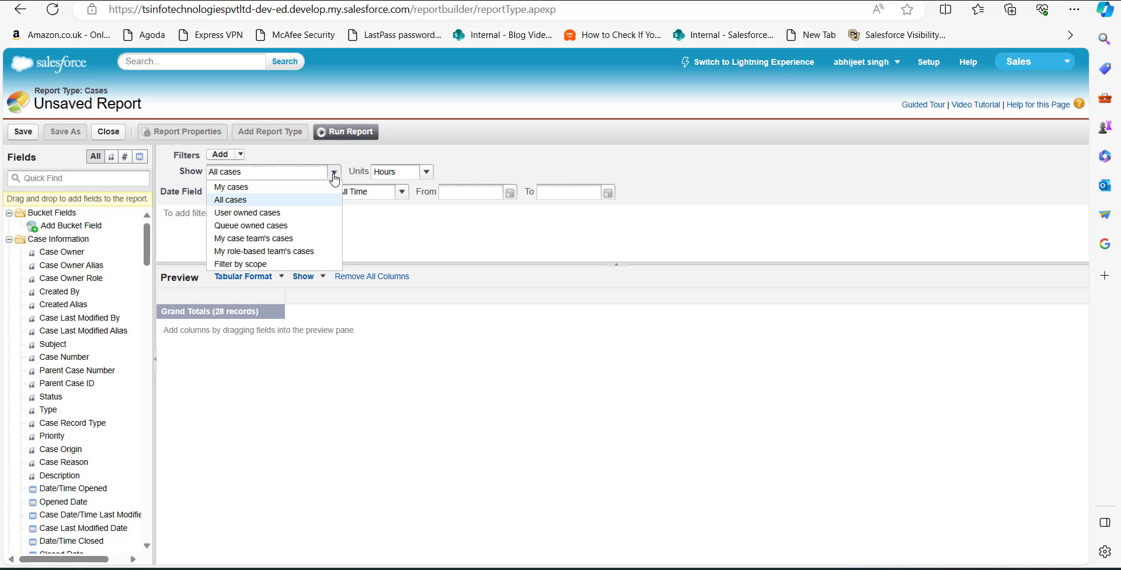
pyautogui.click(240, 200)
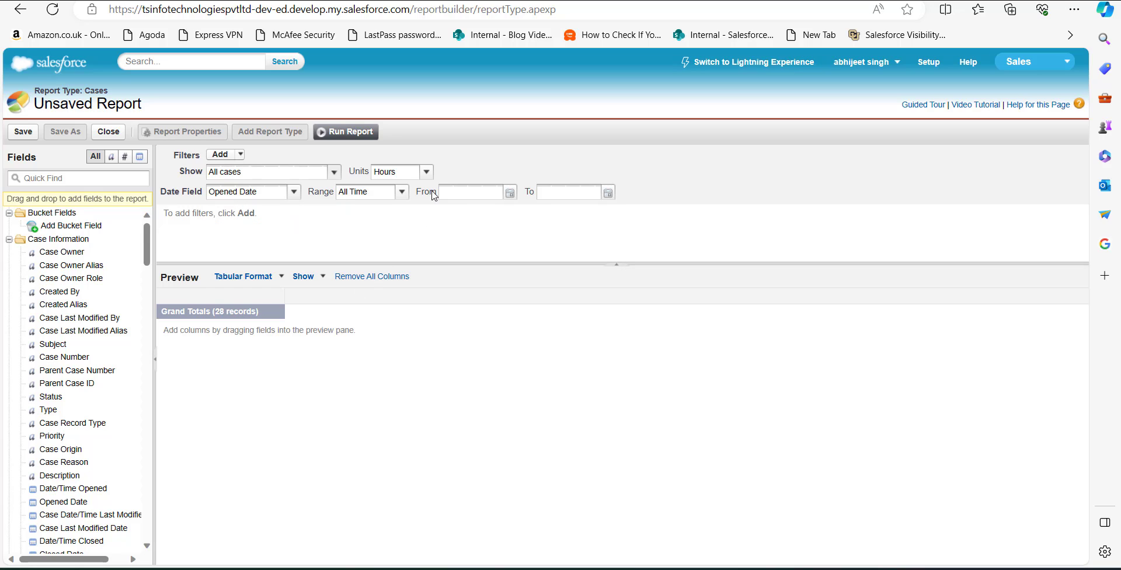
pyautogui.click(427, 172)
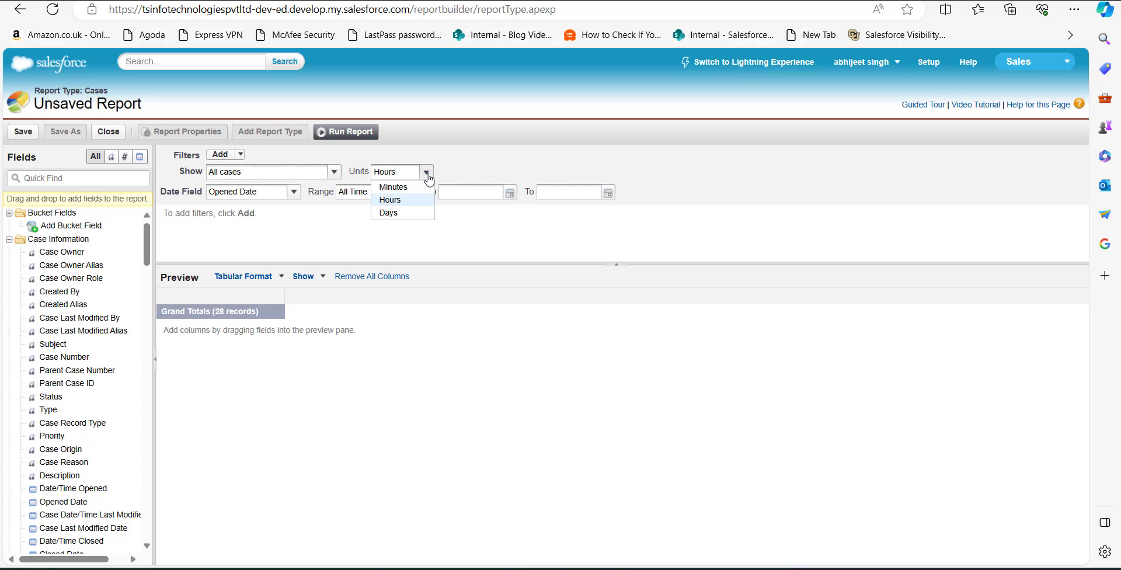
pyautogui.click(454, 239)
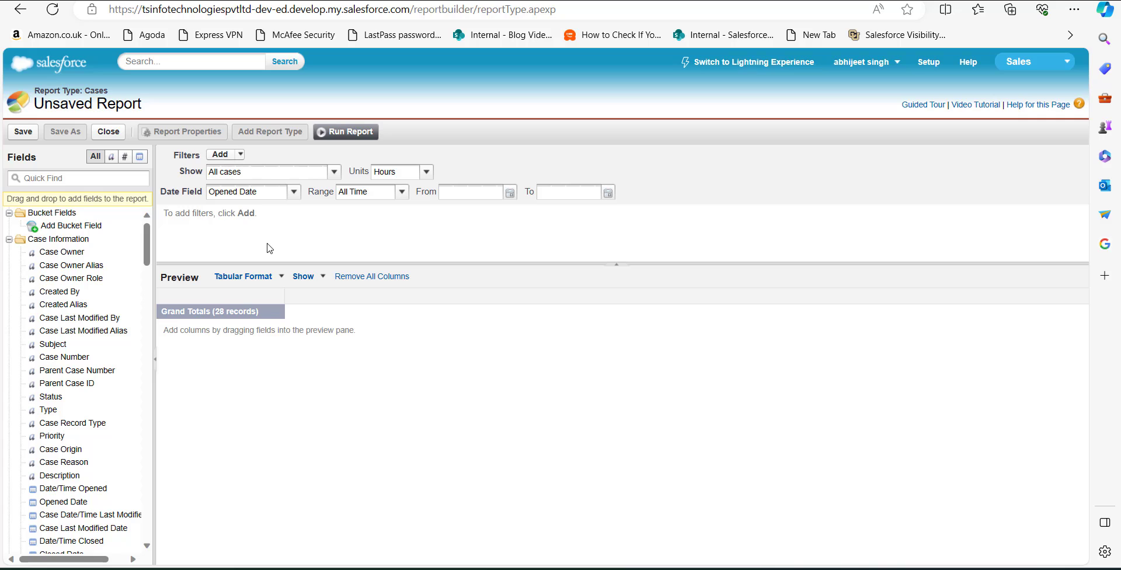
pyautogui.click(403, 196)
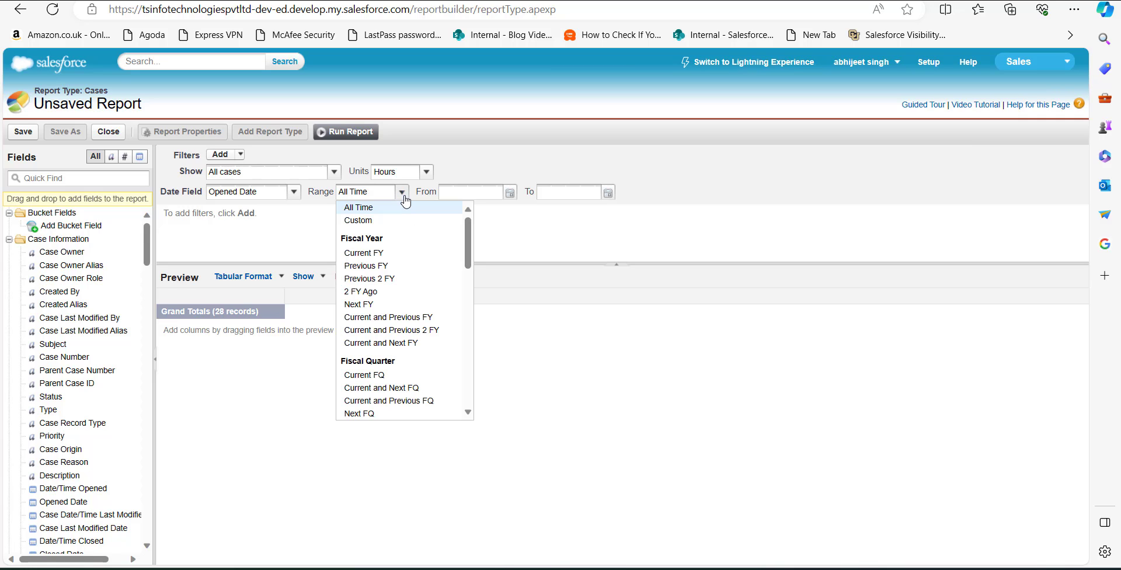
pyautogui.click(403, 195)
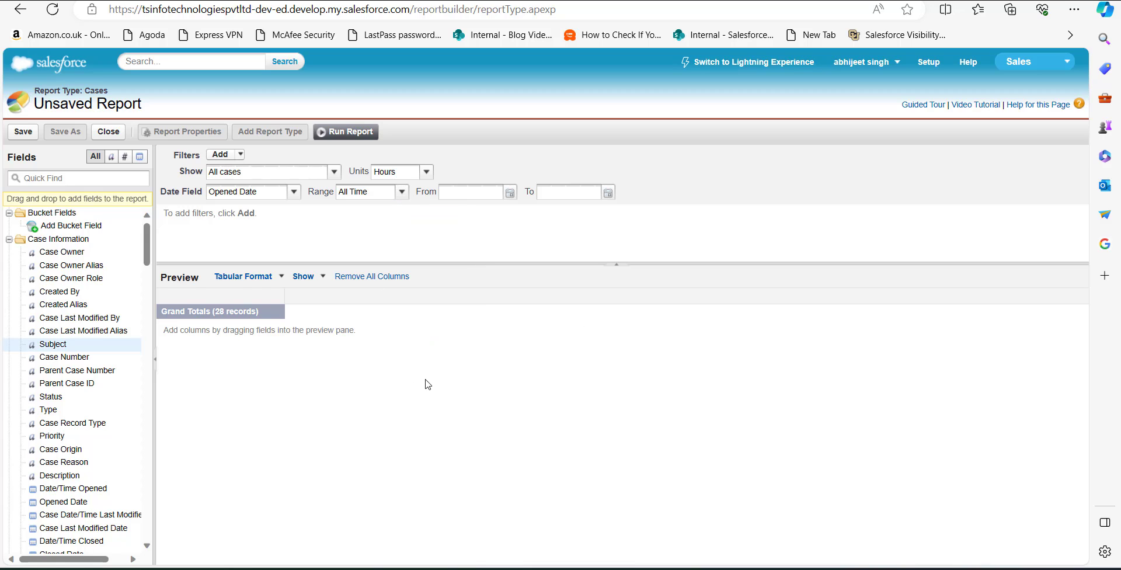
pyautogui.click(321, 278)
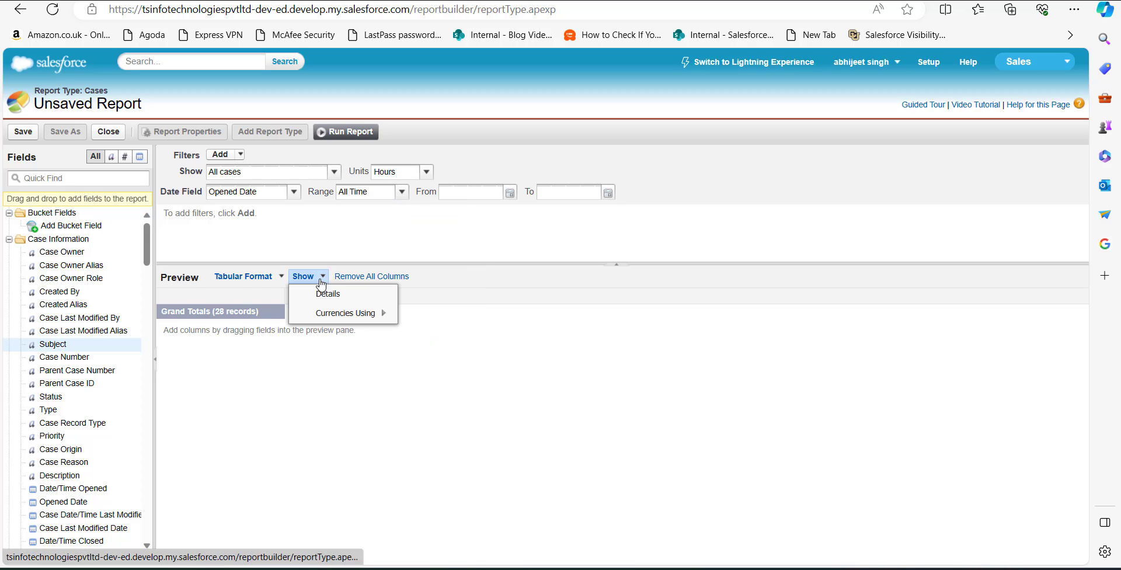
# - Show details and remove the Case Owner, Age, Date/Time Opened, Open and Closed columns
pyautogui.click(328, 295)
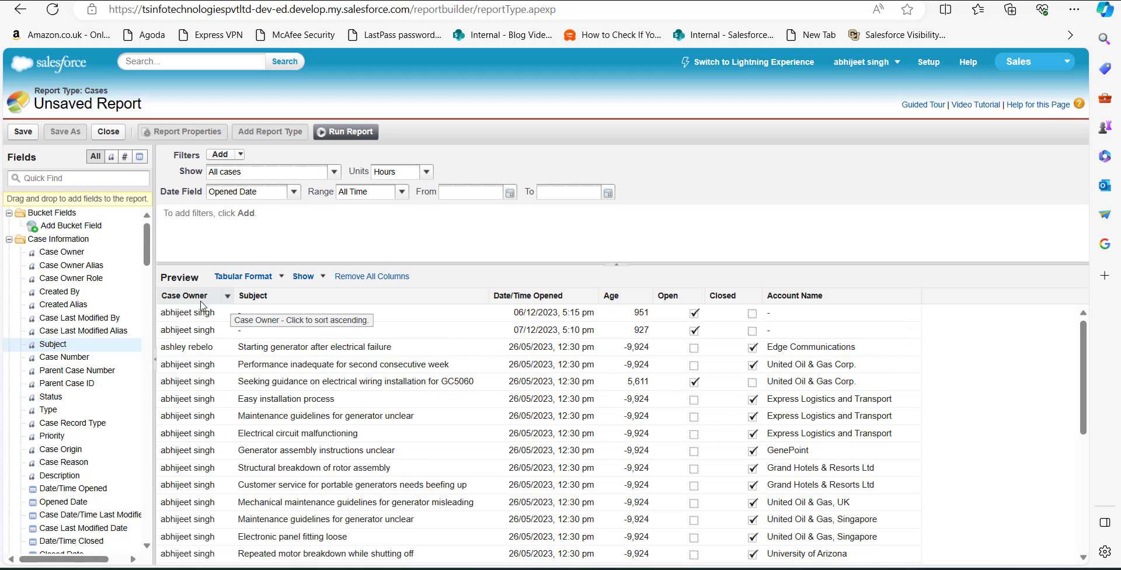
pyautogui.moveTo(199, 303); pyautogui.dragTo(66, 405)
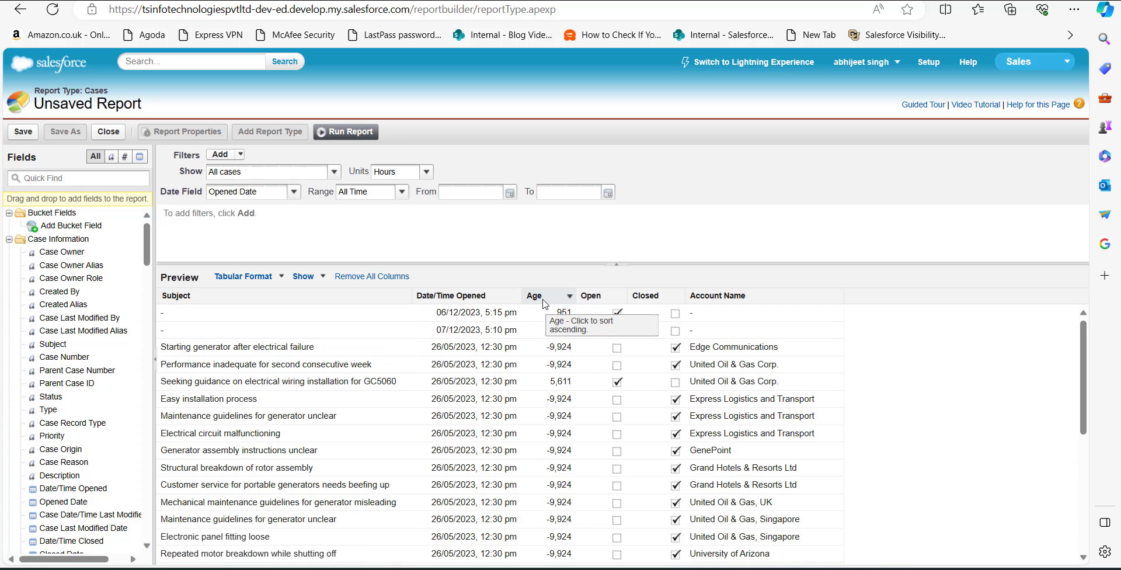
pyautogui.moveTo(543, 297); pyautogui.dragTo(140, 398)
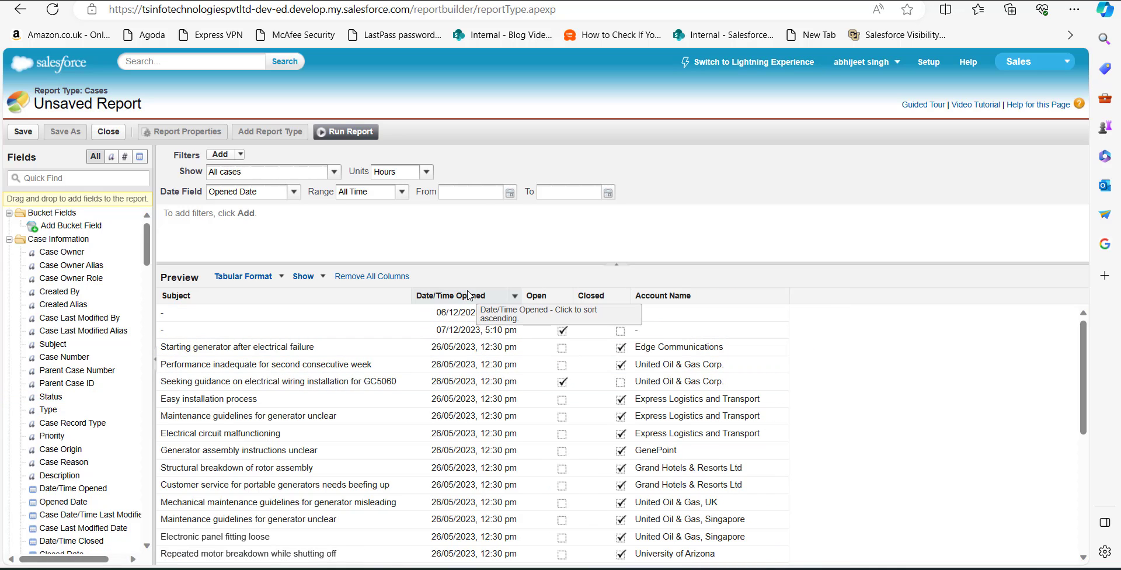
pyautogui.moveTo(468, 295); pyautogui.dragTo(111, 387)
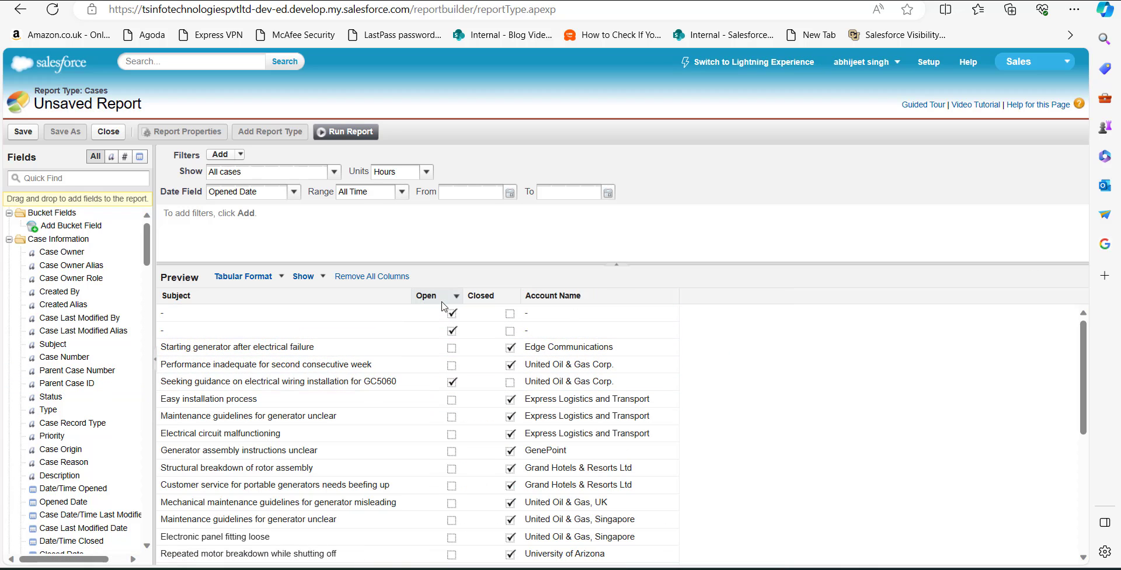
pyautogui.moveTo(437, 303); pyautogui.dragTo(88, 396)
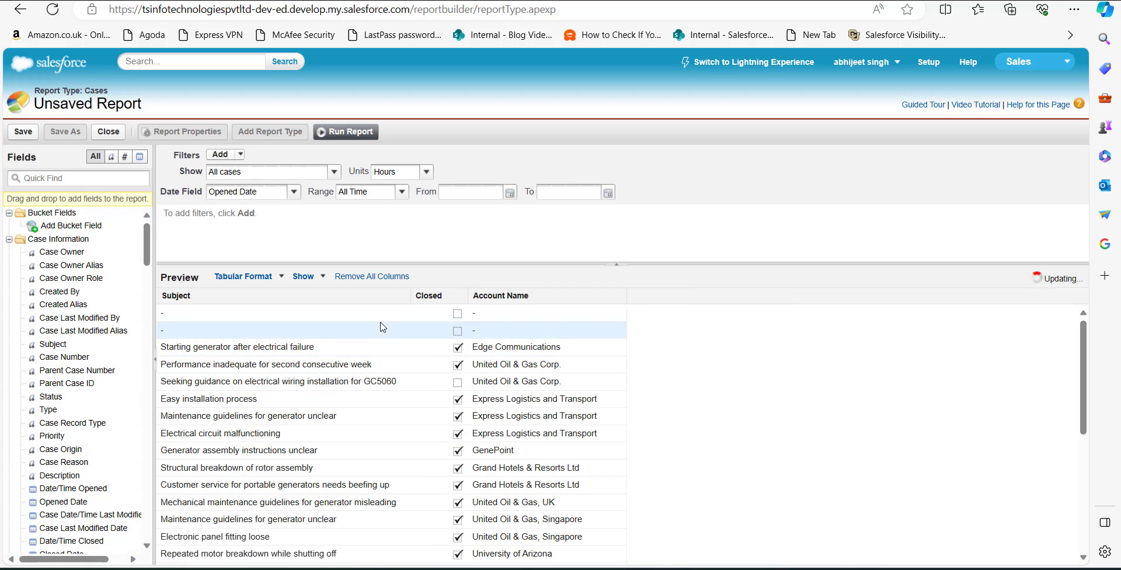
pyautogui.moveTo(428, 306); pyautogui.dragTo(38, 423)
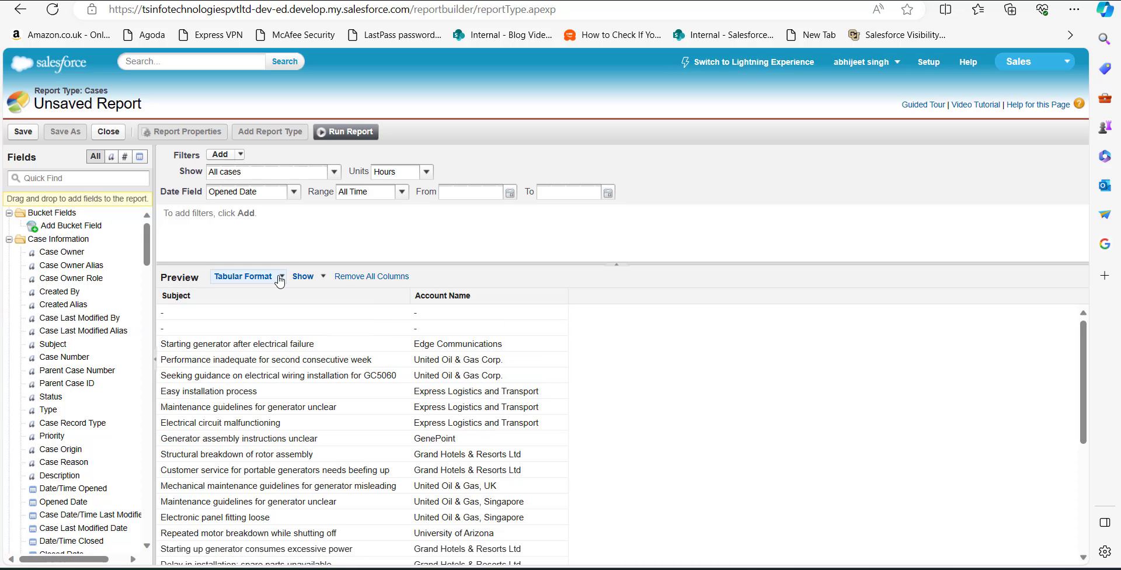
# - Switch the report to Summary format and group it by Case Reason
pyautogui.click(279, 279)
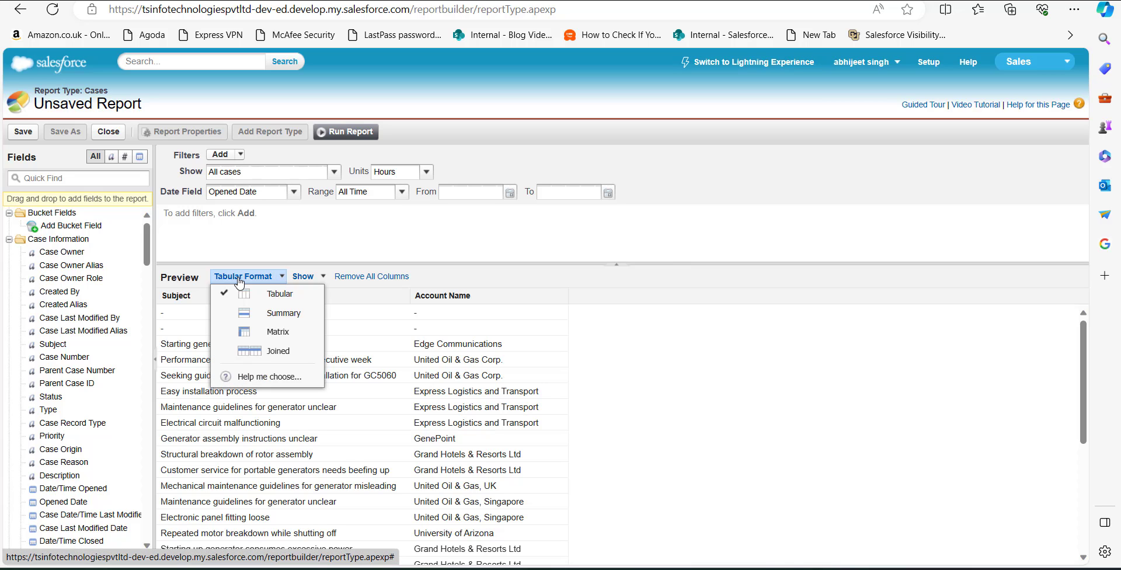
pyautogui.click(261, 315)
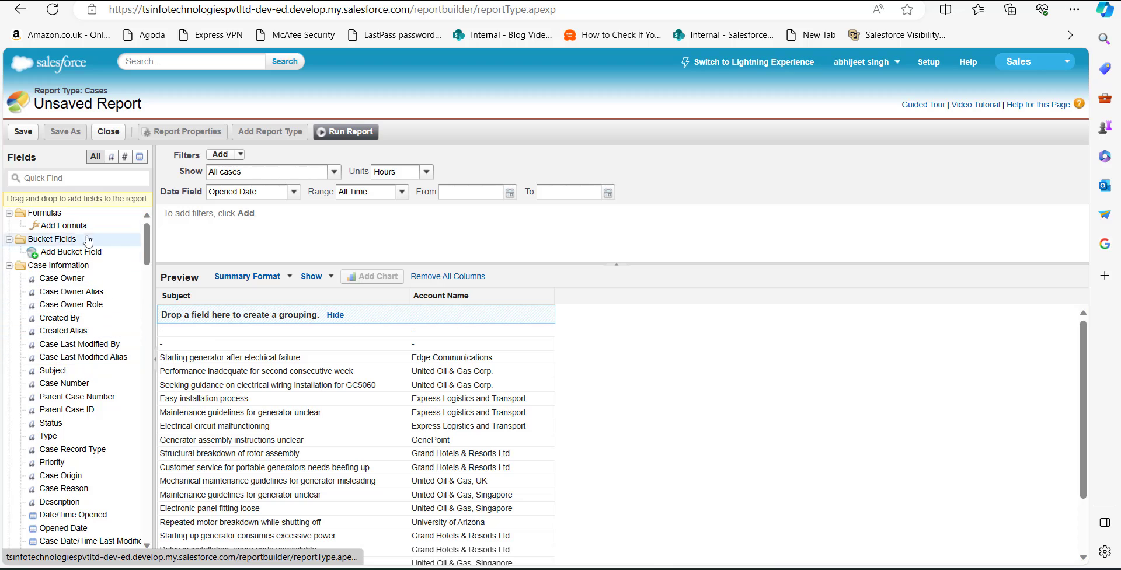
pyautogui.click(89, 184)
pyautogui.write('case')
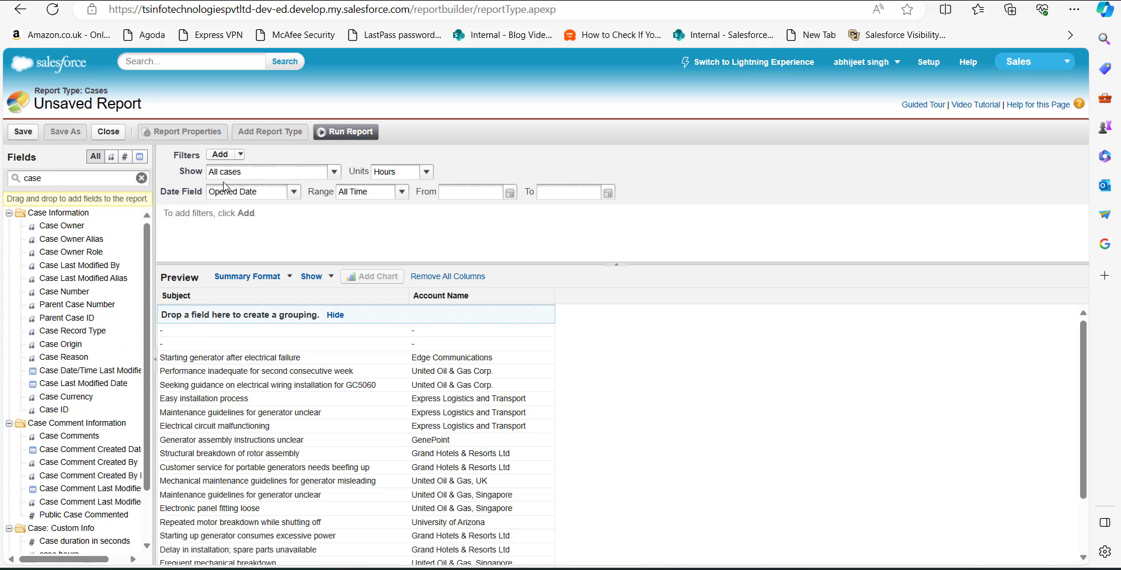
pyautogui.write(' re')
pyautogui.moveTo(45, 240); pyautogui.dragTo(223, 319)
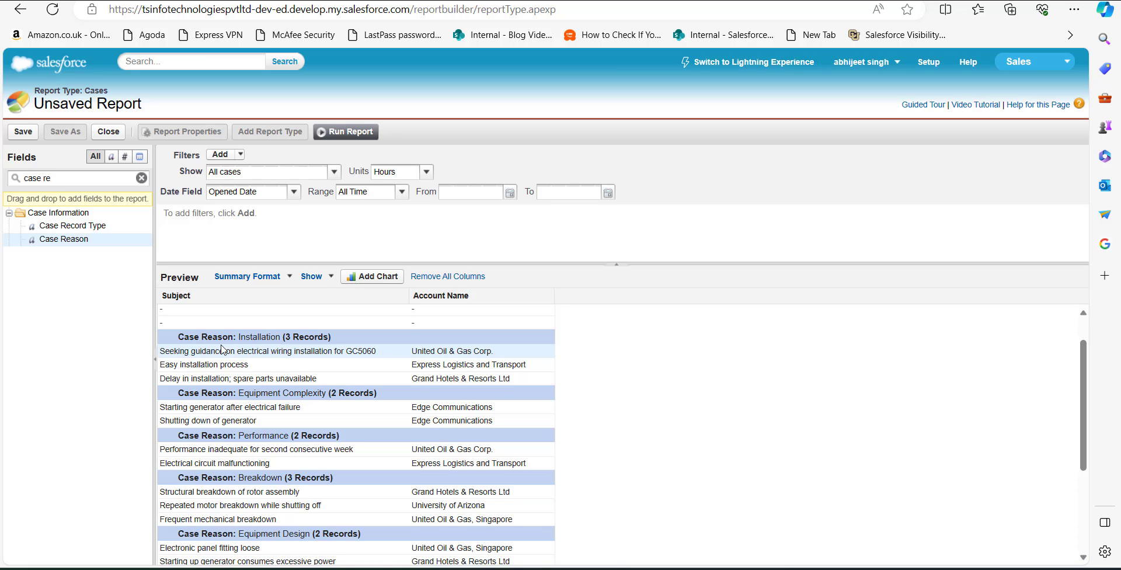
# - Save the report as 'Case Status Report' in Unfiled Public Reports and run it
pyautogui.click(23, 132)
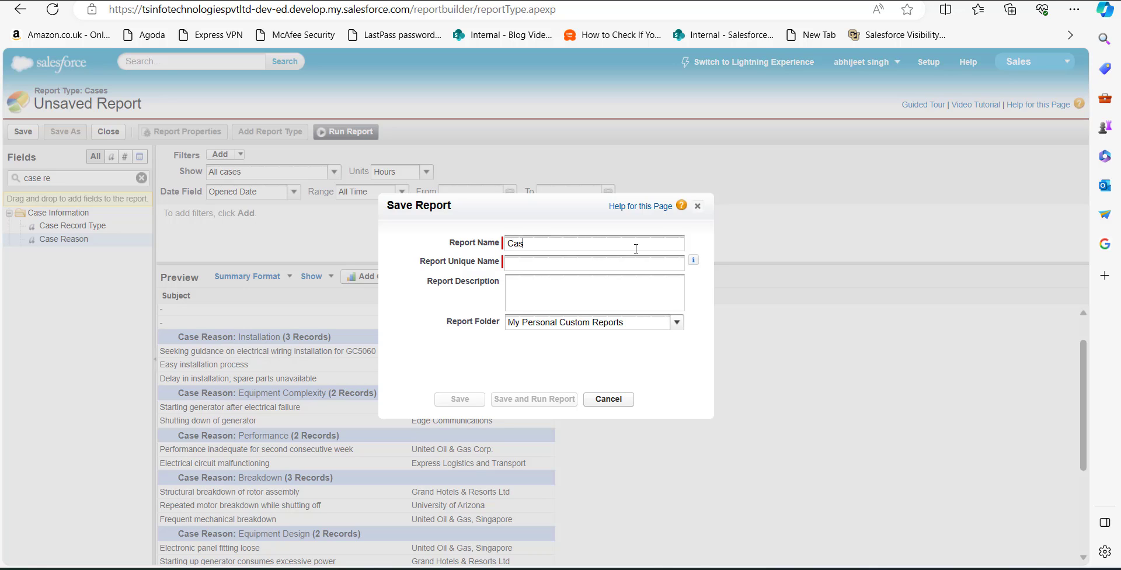
pyautogui.write('e Status Report')
pyautogui.click(642, 263)
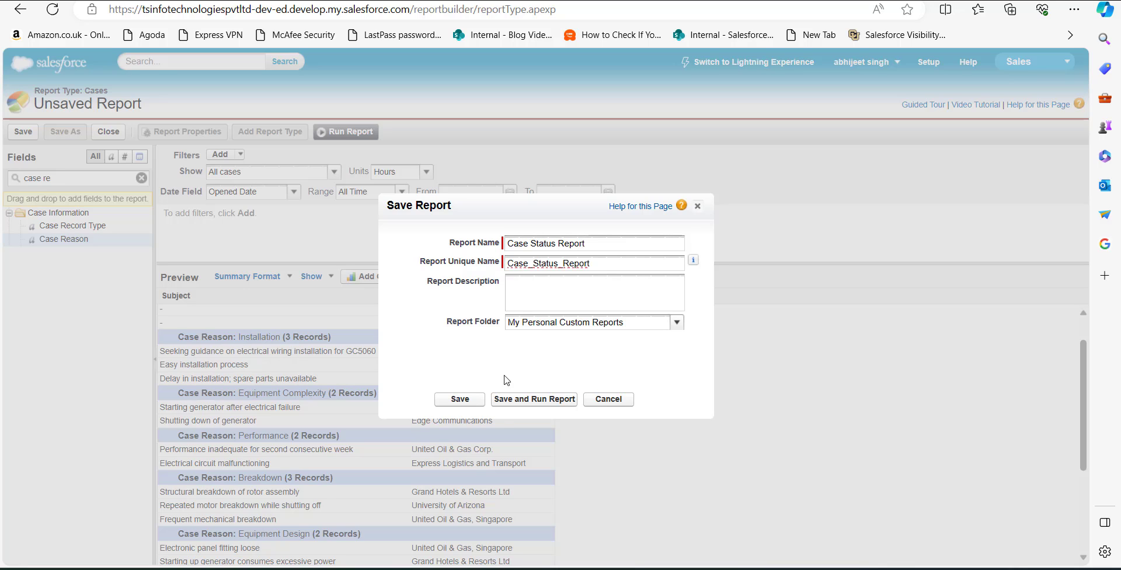
pyautogui.click(677, 322)
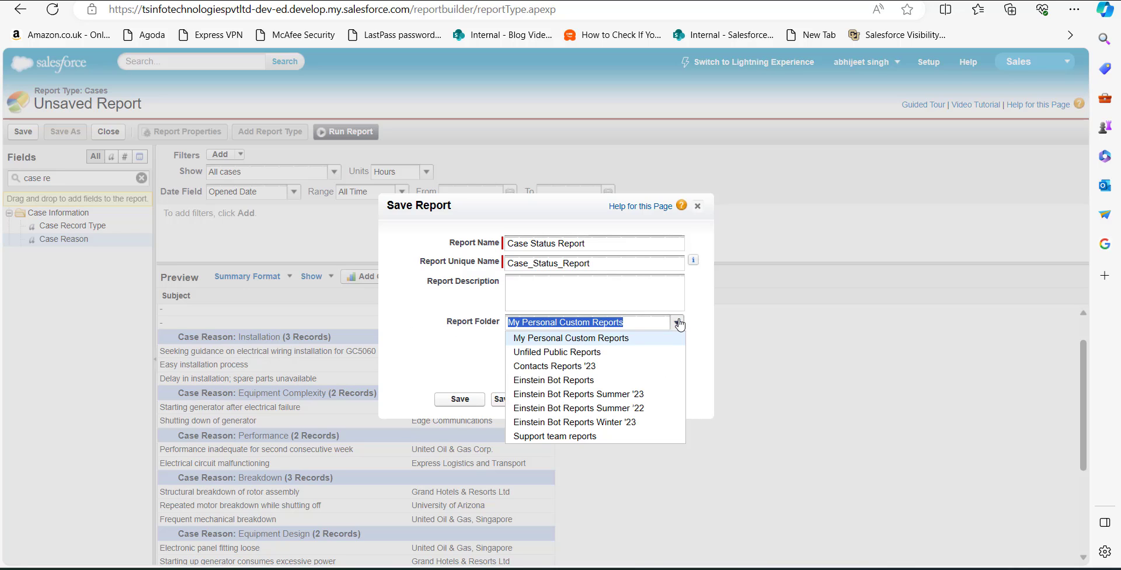
pyautogui.click(585, 352)
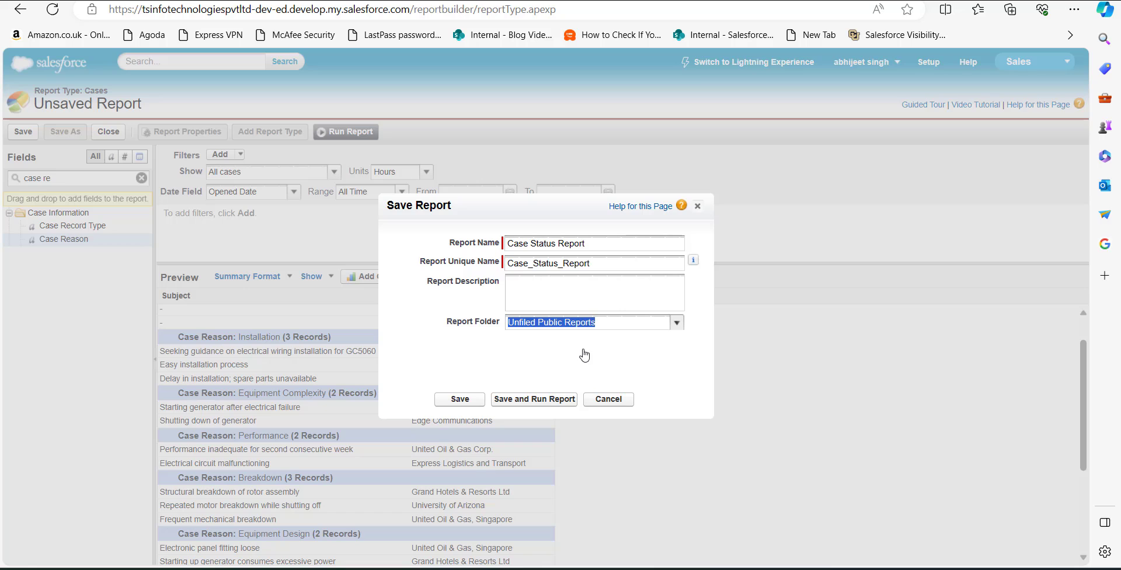
pyautogui.click(585, 354)
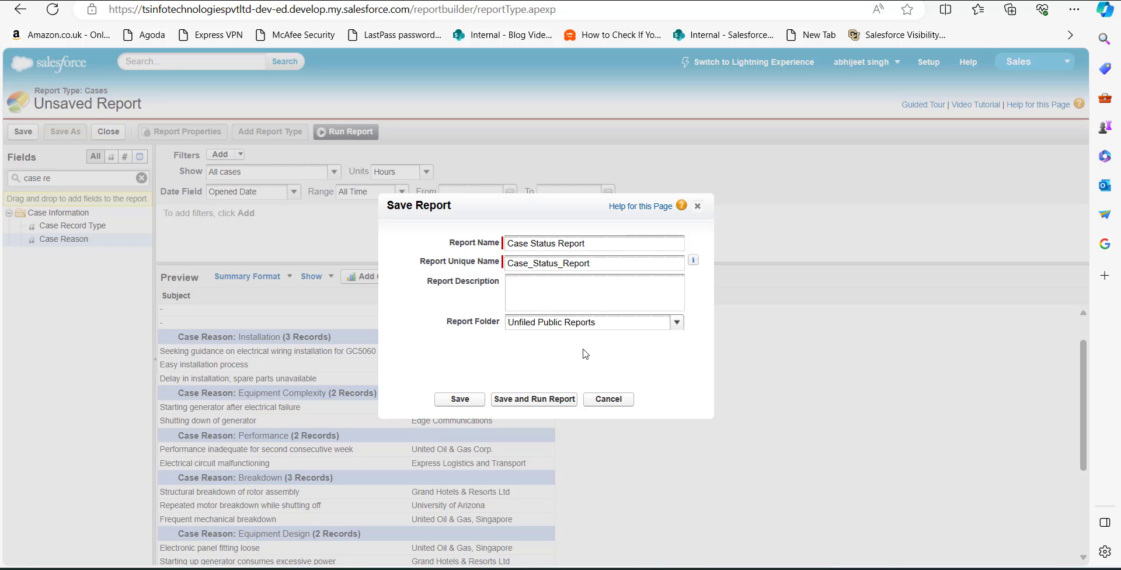
pyautogui.click(516, 402)
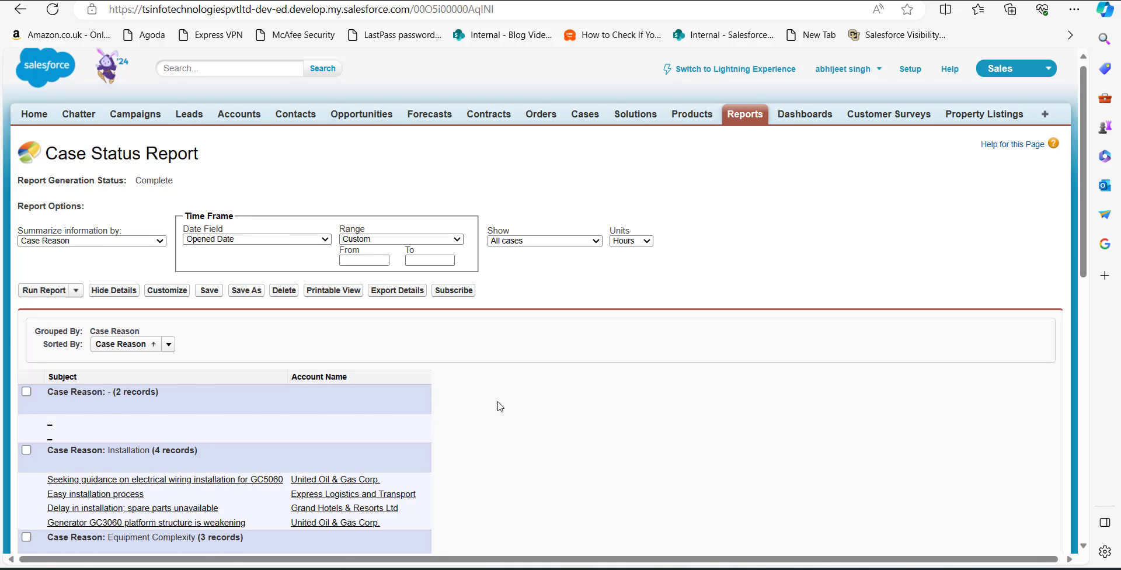
pyautogui.scroll(-3, 500, 406)
pyautogui.scroll(-4, 500, 406)
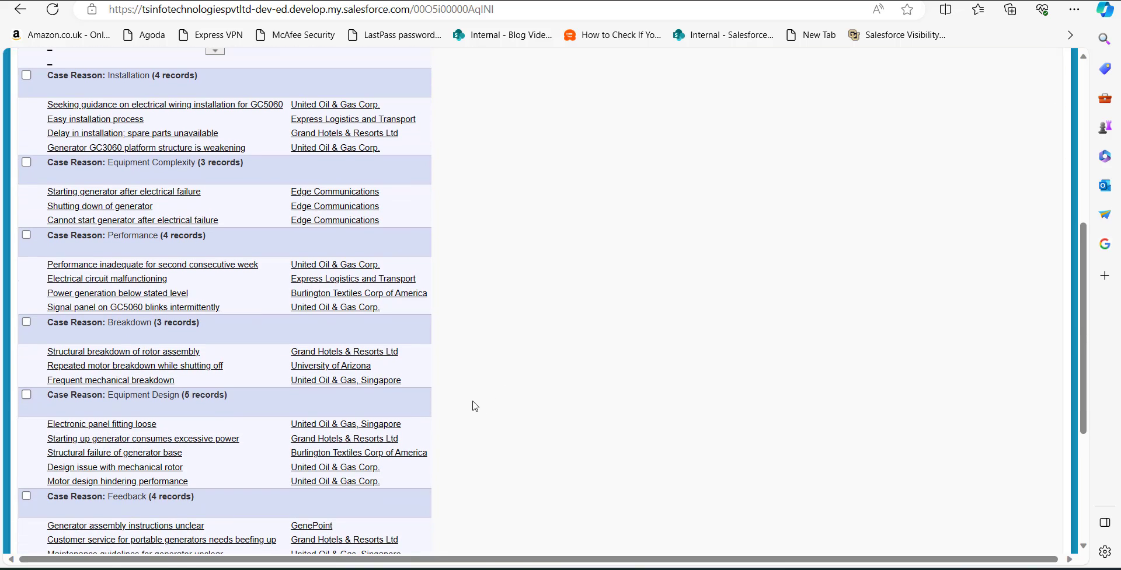
pyautogui.scroll(-1, 475, 406)
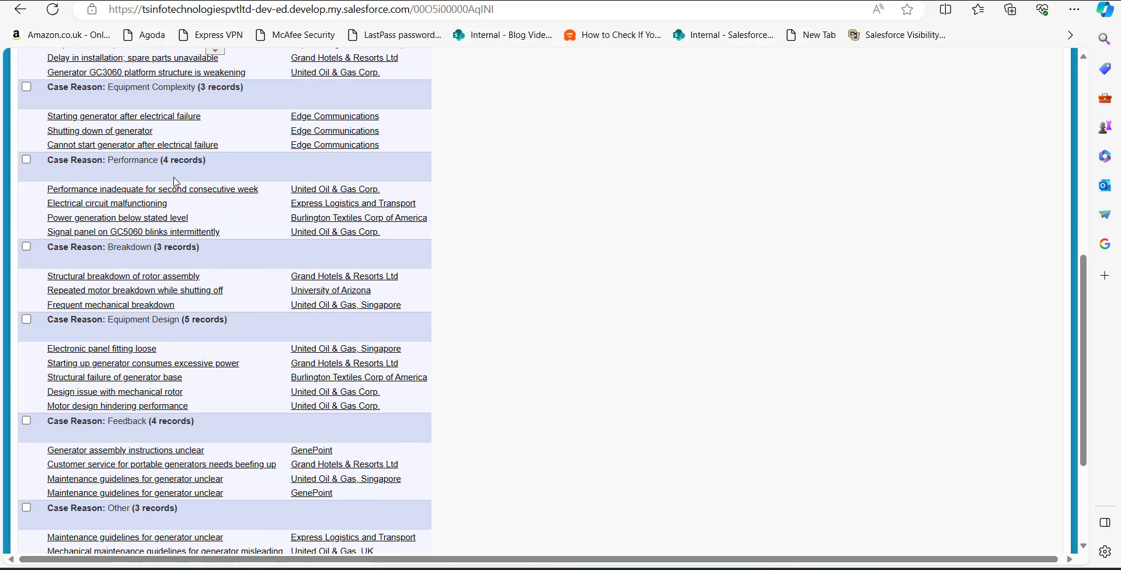
pyautogui.scroll(3, 805, 63)
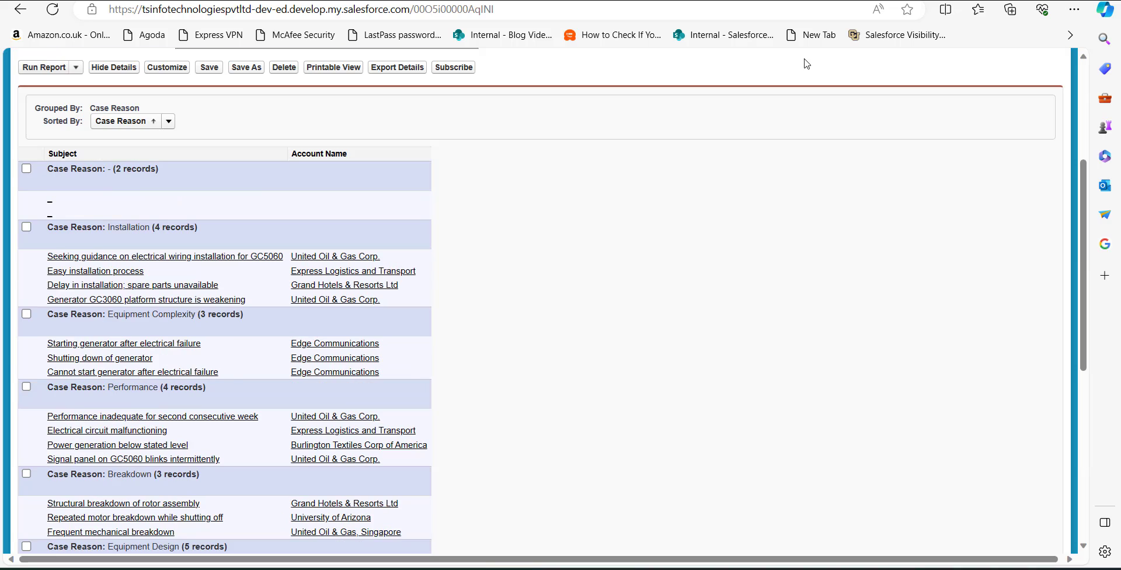